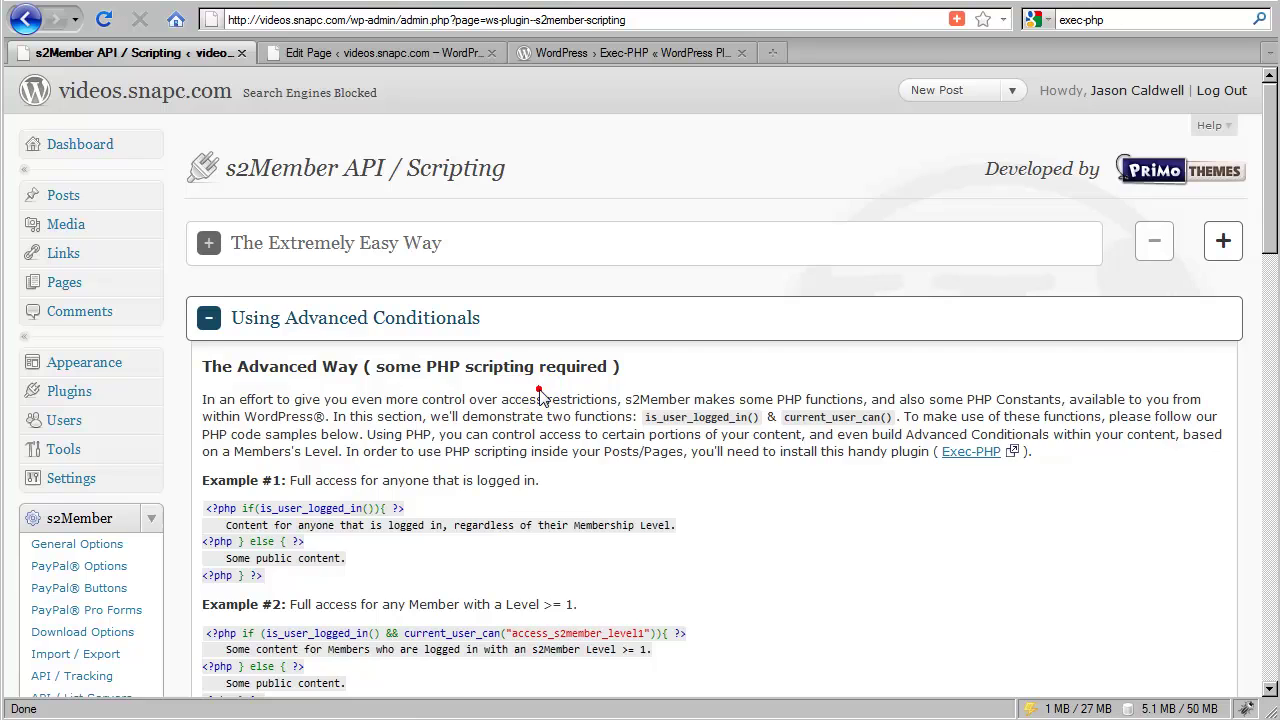
- Go down to Using Advanced Conditionals and follow the Exec-PHP plugin link in its intro
{"action": "scroll", "coordinate": [540, 397], "scroll_direction": "down", "scroll_amount": 4}
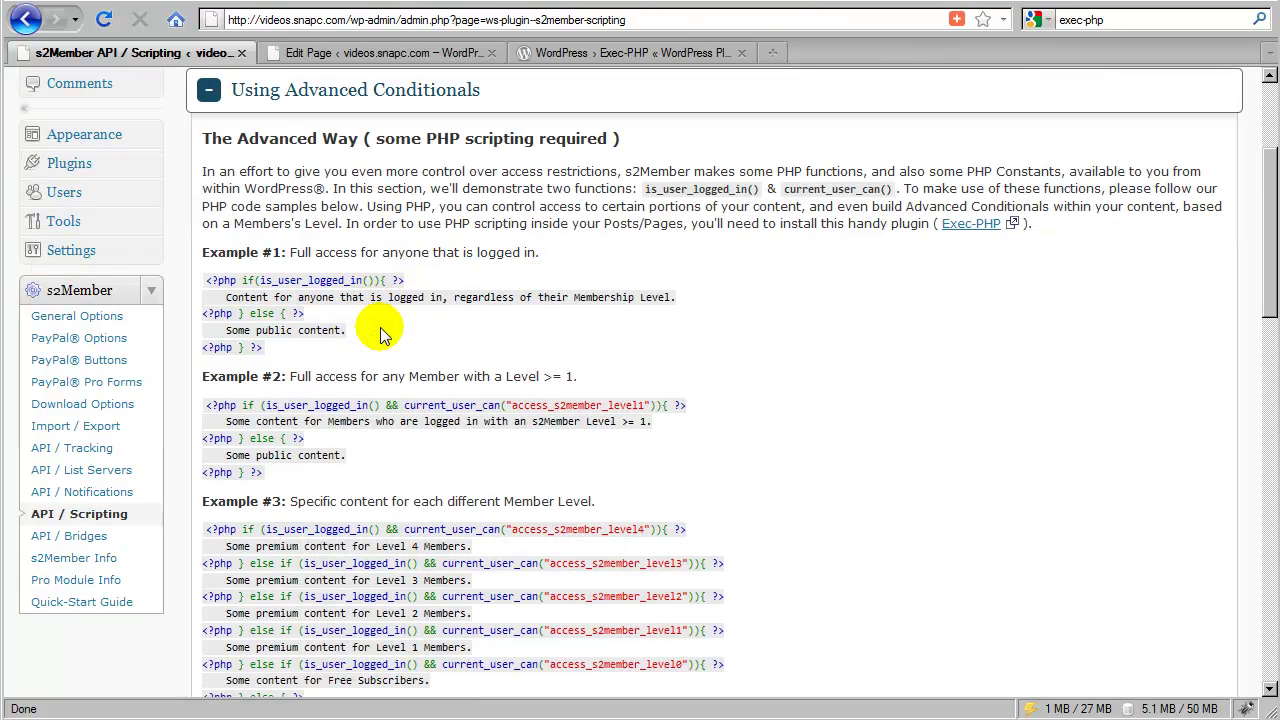
{"action": "left_click", "coordinate": [963, 238]}
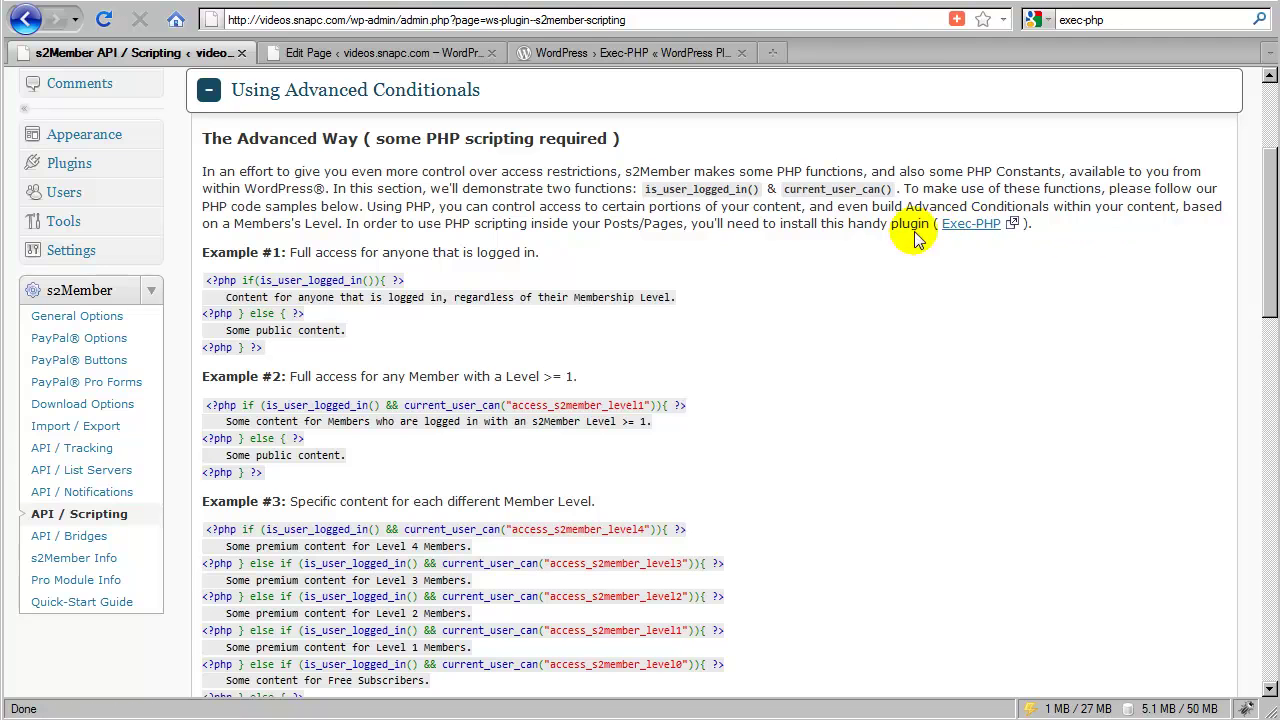
- Review the Exec-PHP 4.9 plugin page on WordPress.org, then return to the s2Member API / Scripting page
{"action": "left_click", "coordinate": [647, 57]}
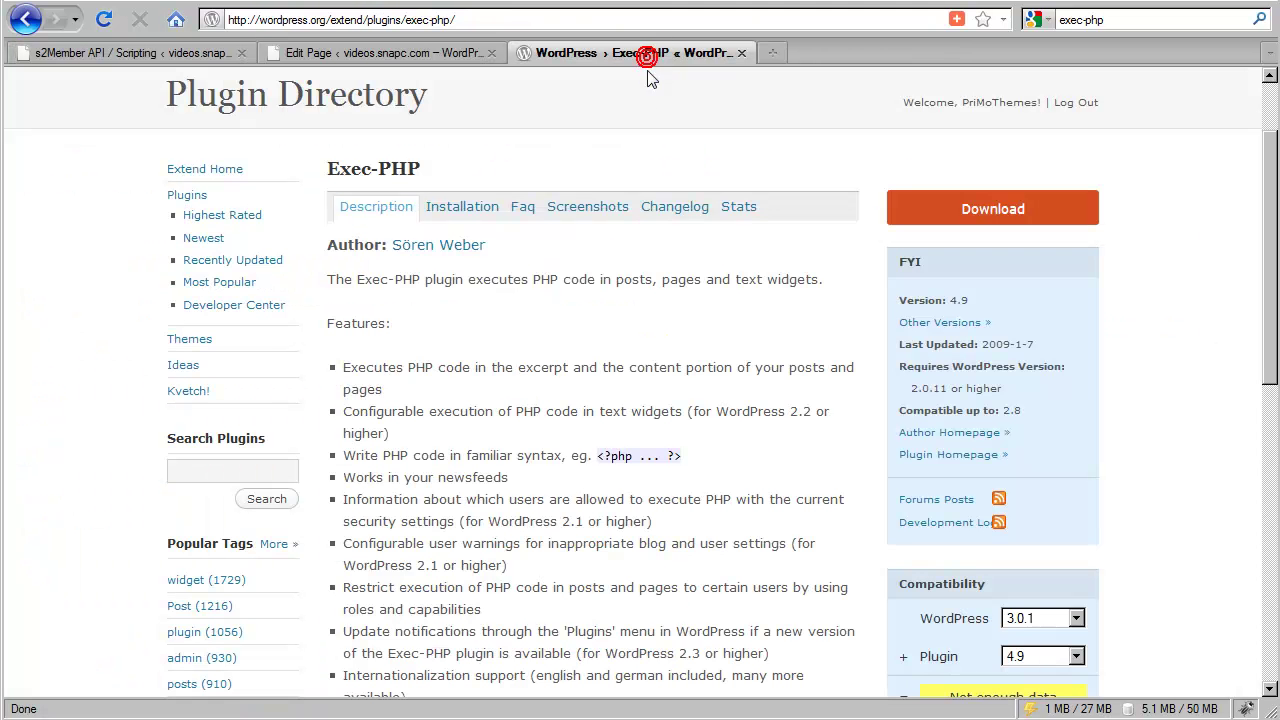
{"action": "scroll", "coordinate": [645, 250], "scroll_direction": "up", "scroll_amount": 2}
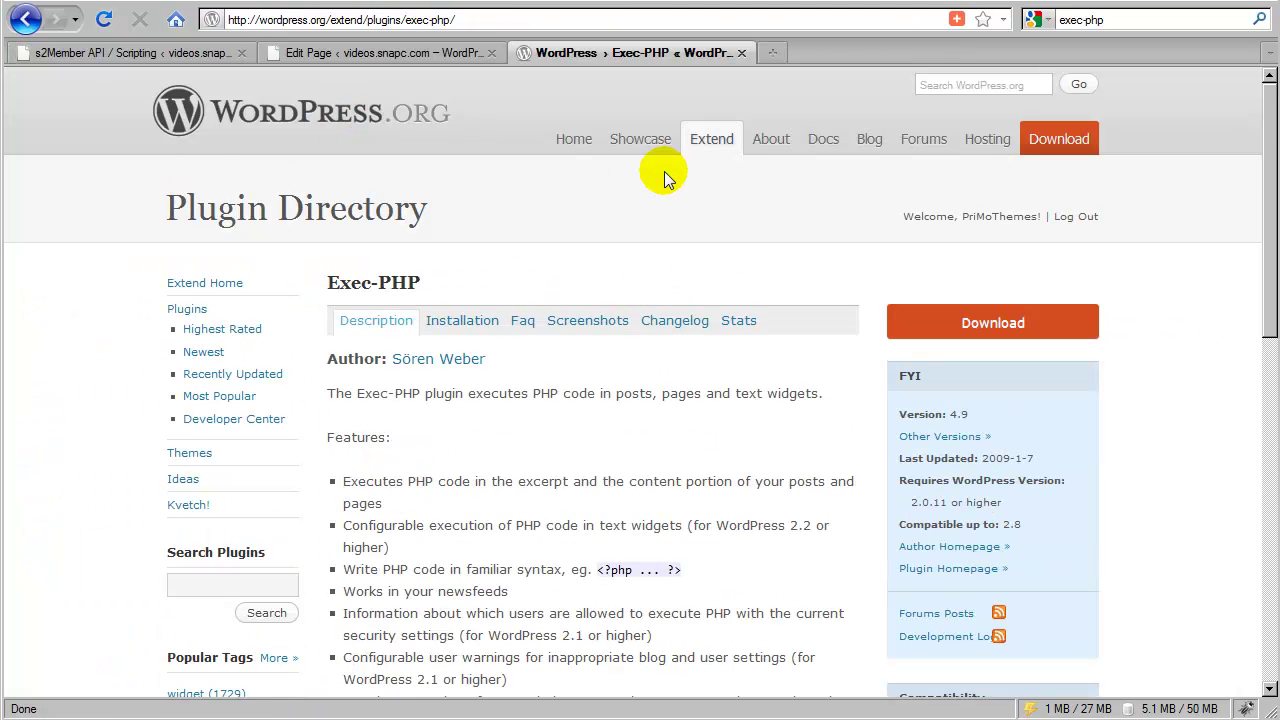
{"action": "mouse_move", "coordinate": [712, 148]}
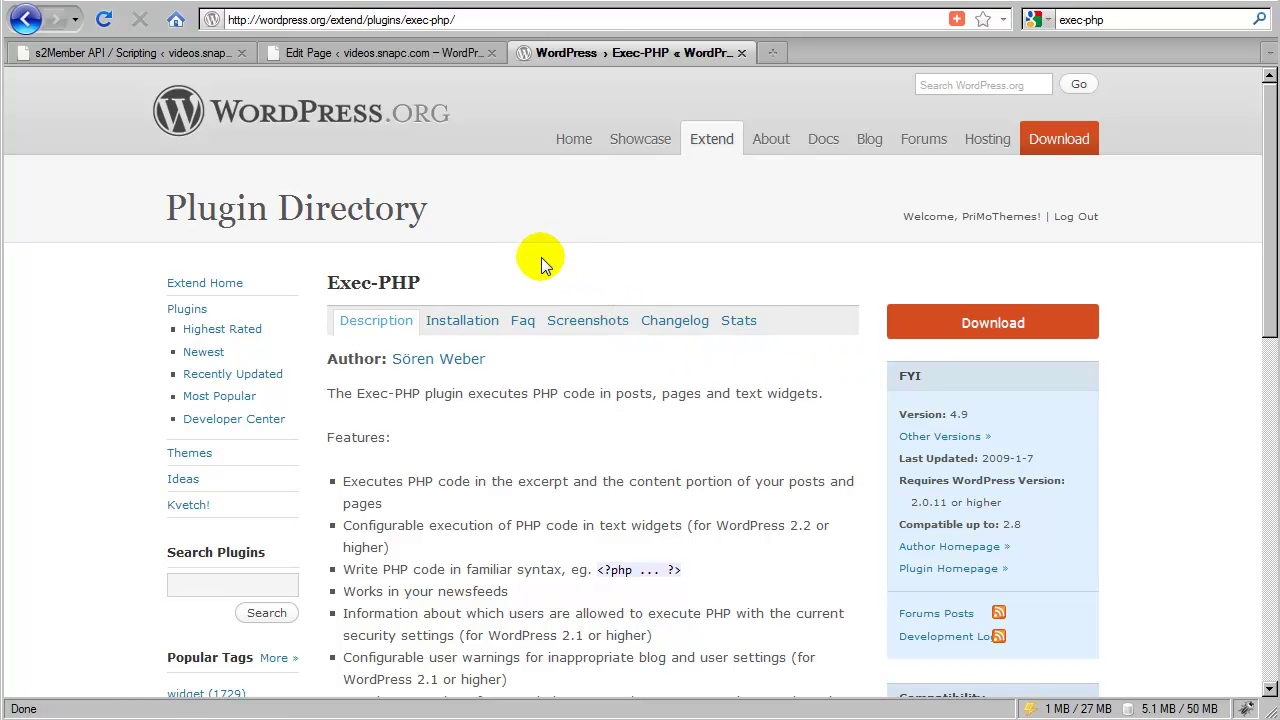
{"action": "left_click", "coordinate": [195, 55]}
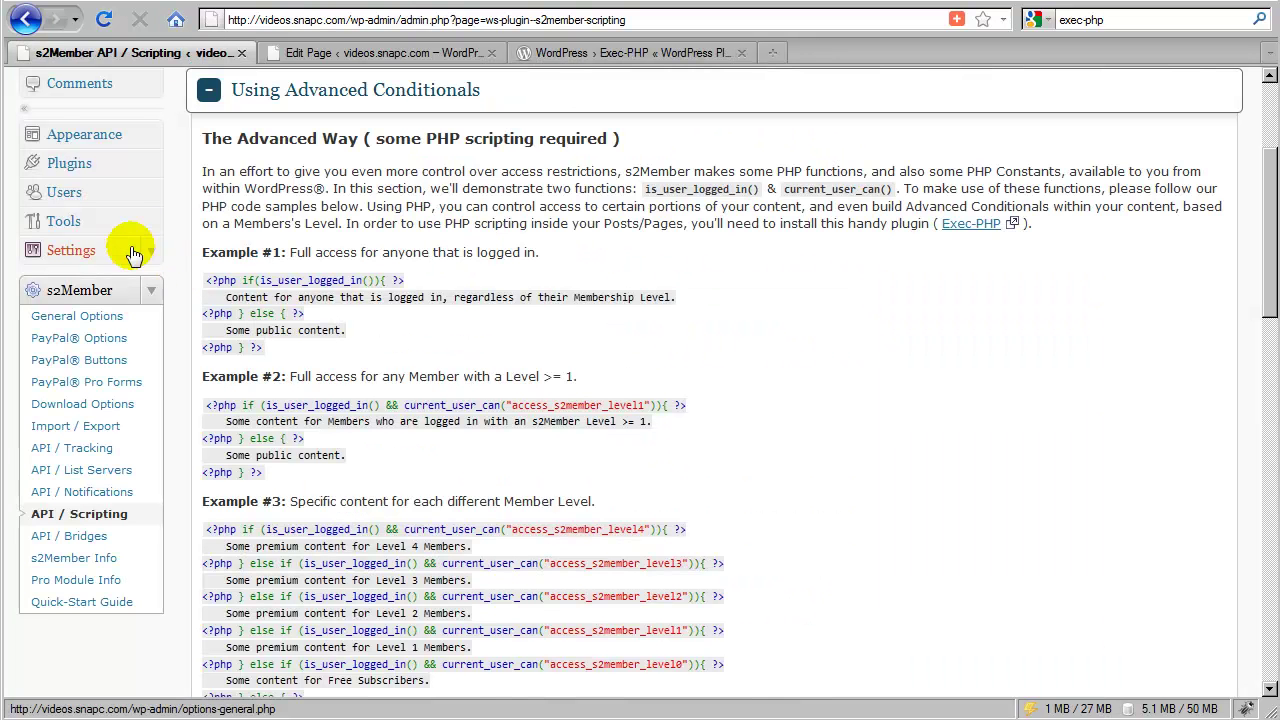
{"action": "left_click", "coordinate": [150, 165]}
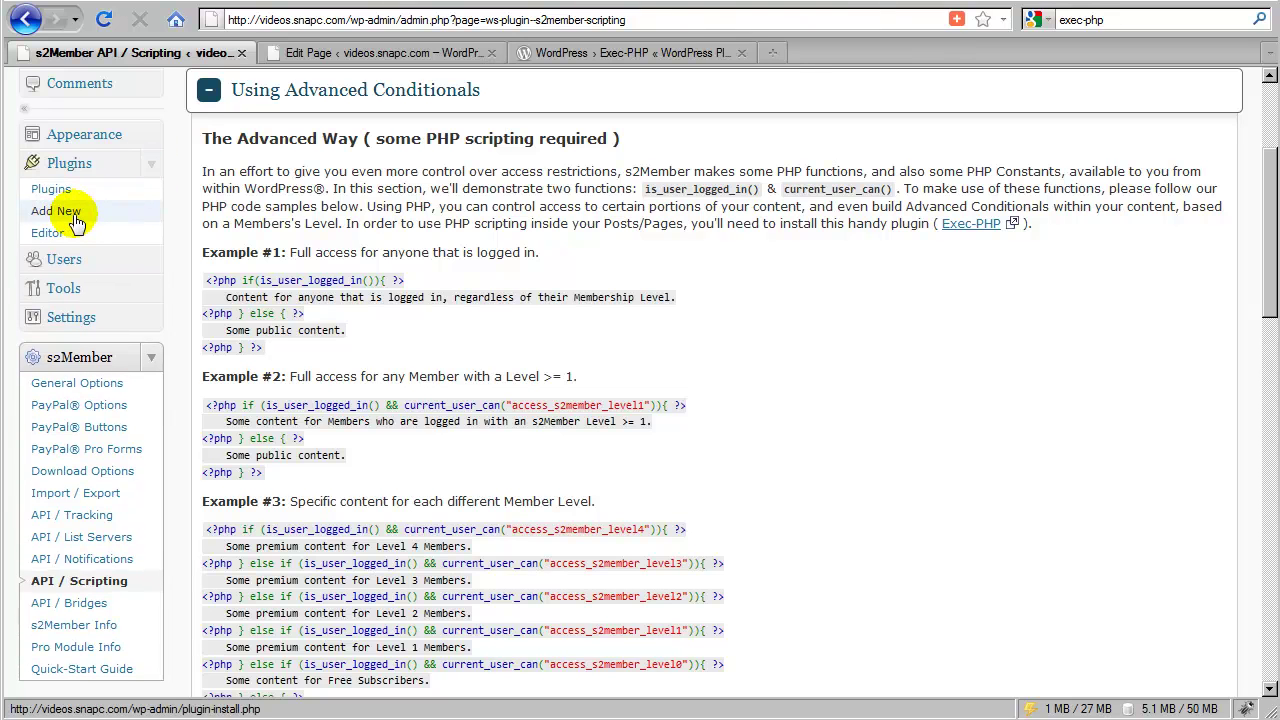
{"action": "left_click", "coordinate": [152, 166]}
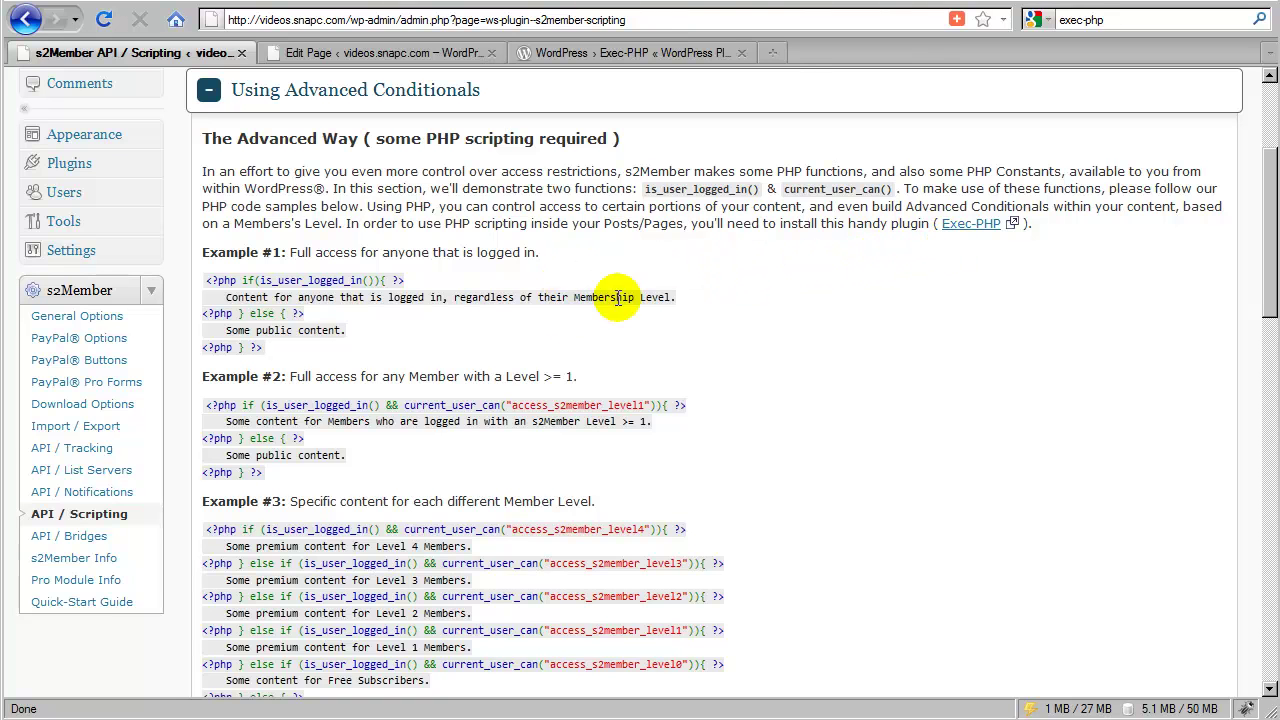
{"action": "left_click_drag", "start_coordinate": [280, 355], "coordinate": [206, 281]}
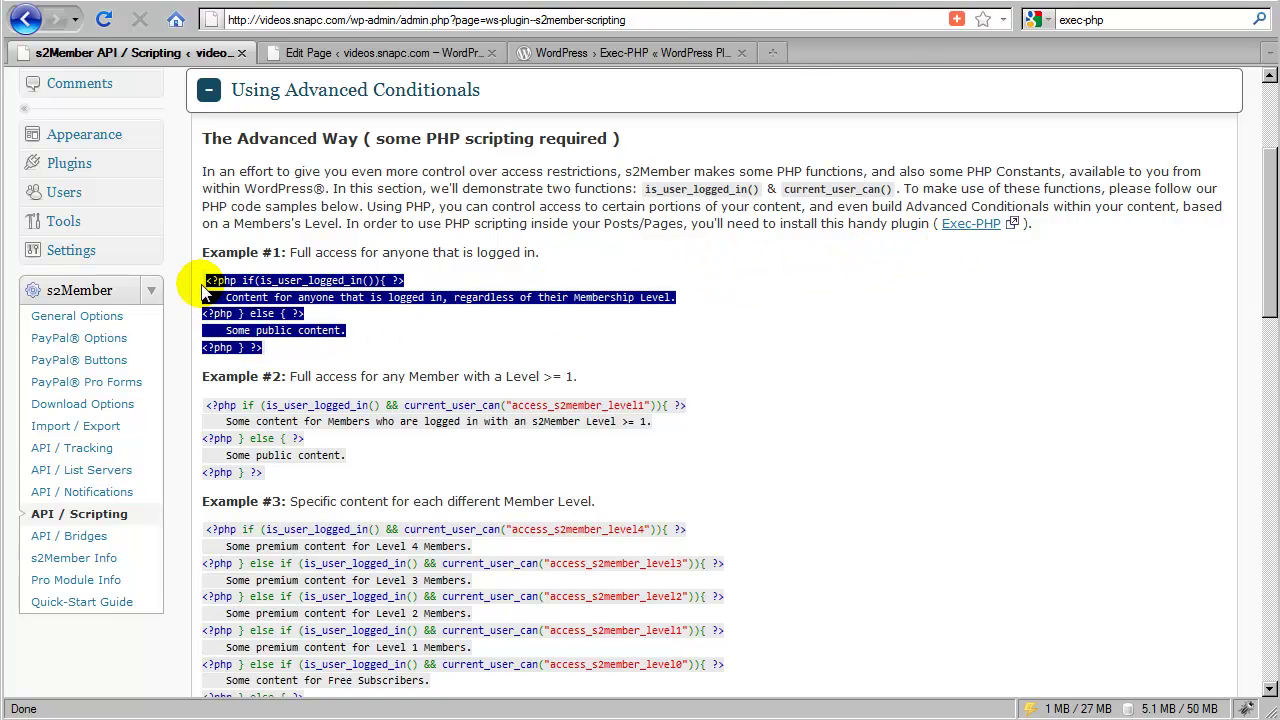
{"action": "left_click", "coordinate": [387, 333]}
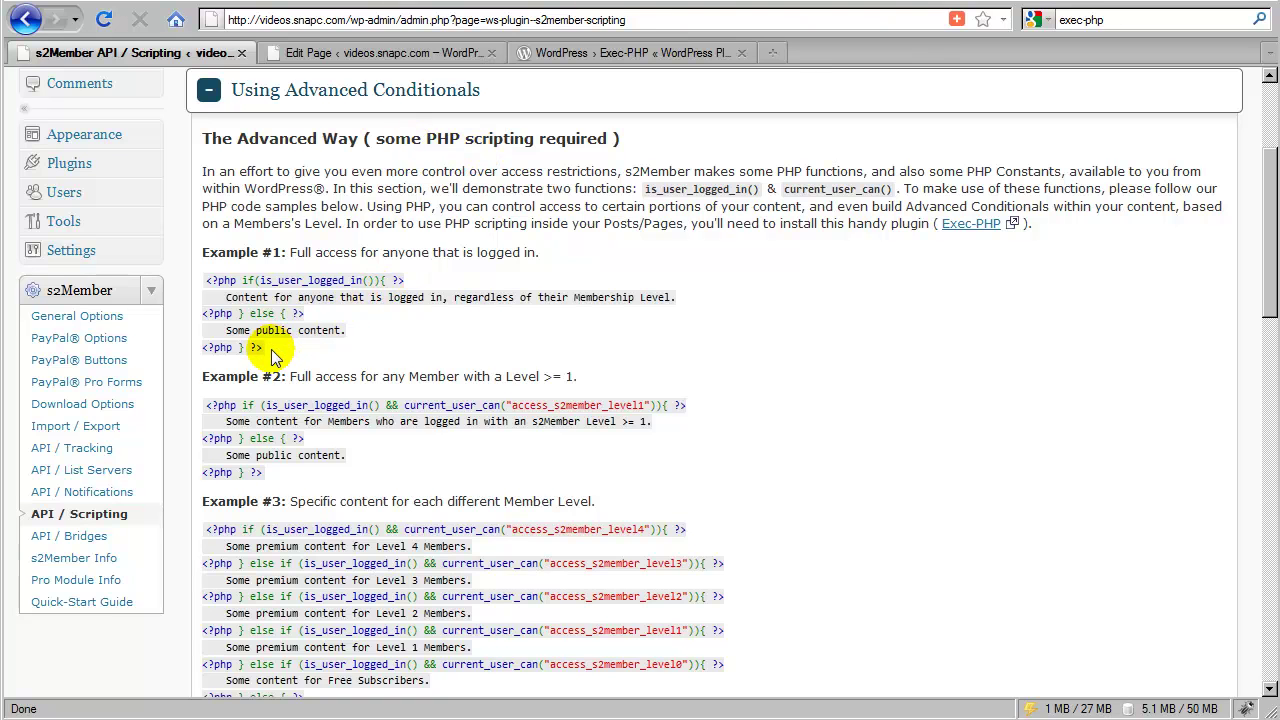
{"action": "left_click_drag", "start_coordinate": [405, 280], "coordinate": [218, 280]}
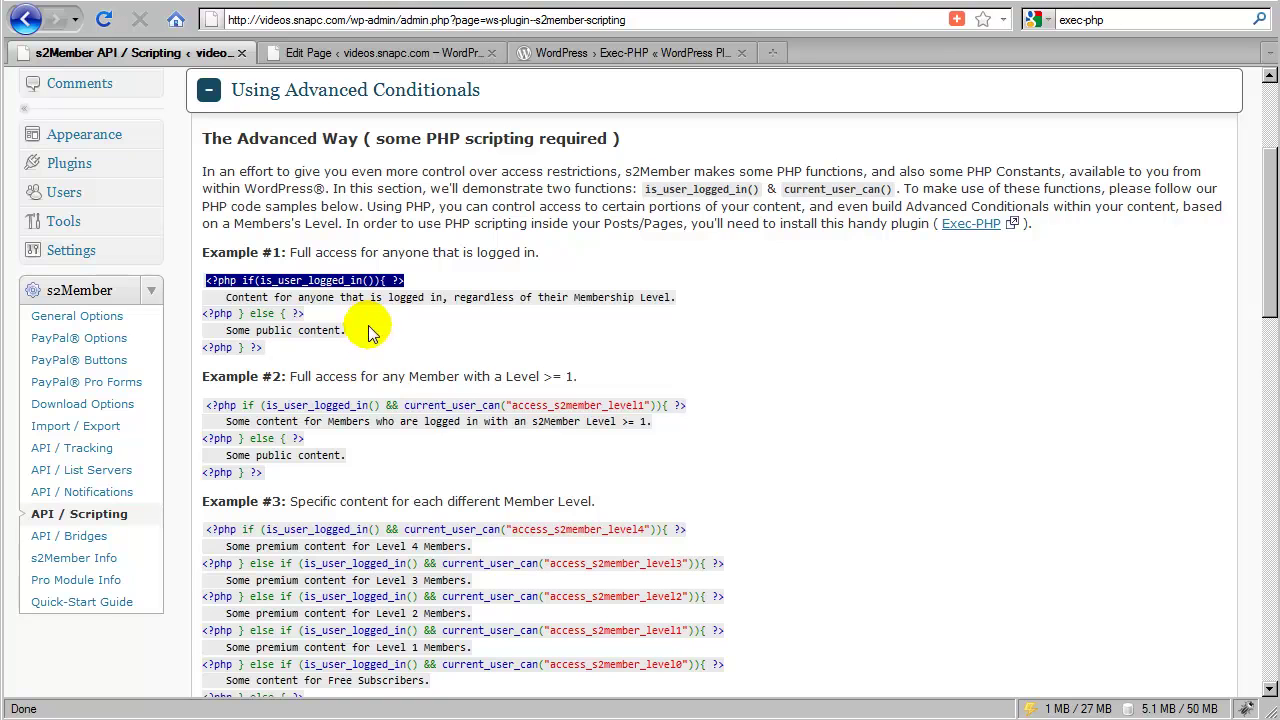
{"action": "left_click", "coordinate": [218, 281]}
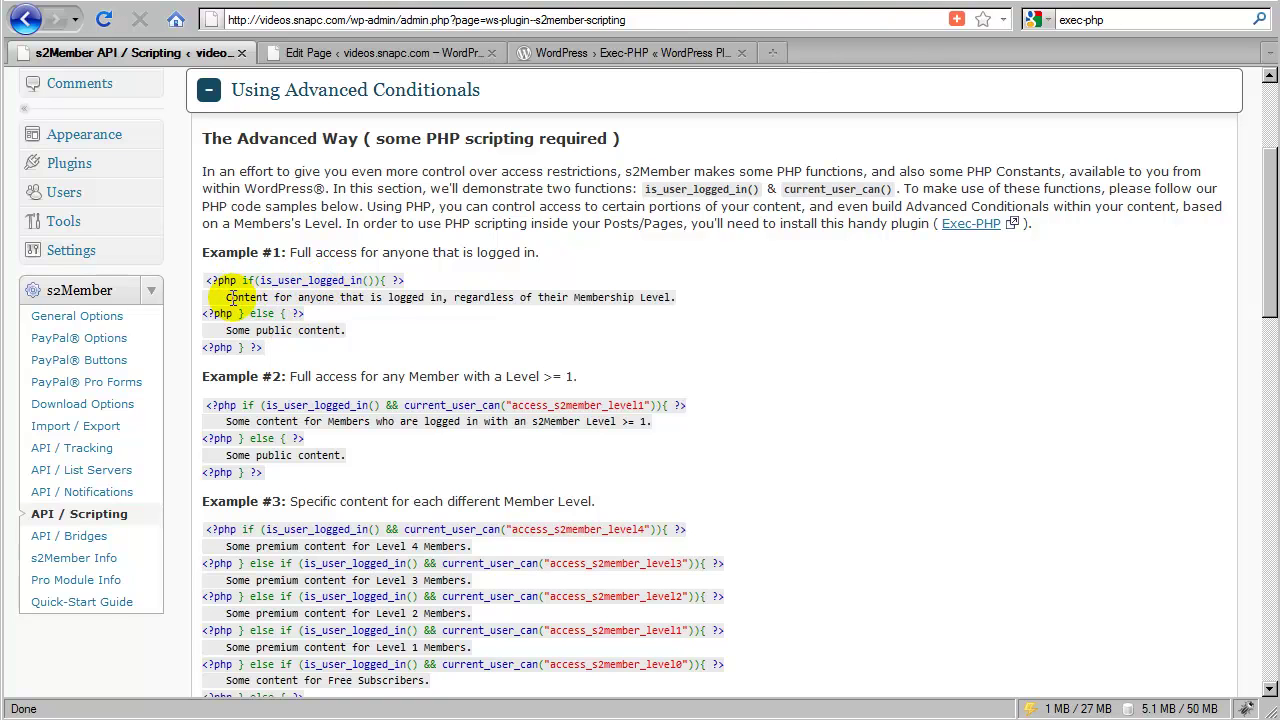
{"action": "left_click_drag", "start_coordinate": [226, 298], "coordinate": [628, 313]}
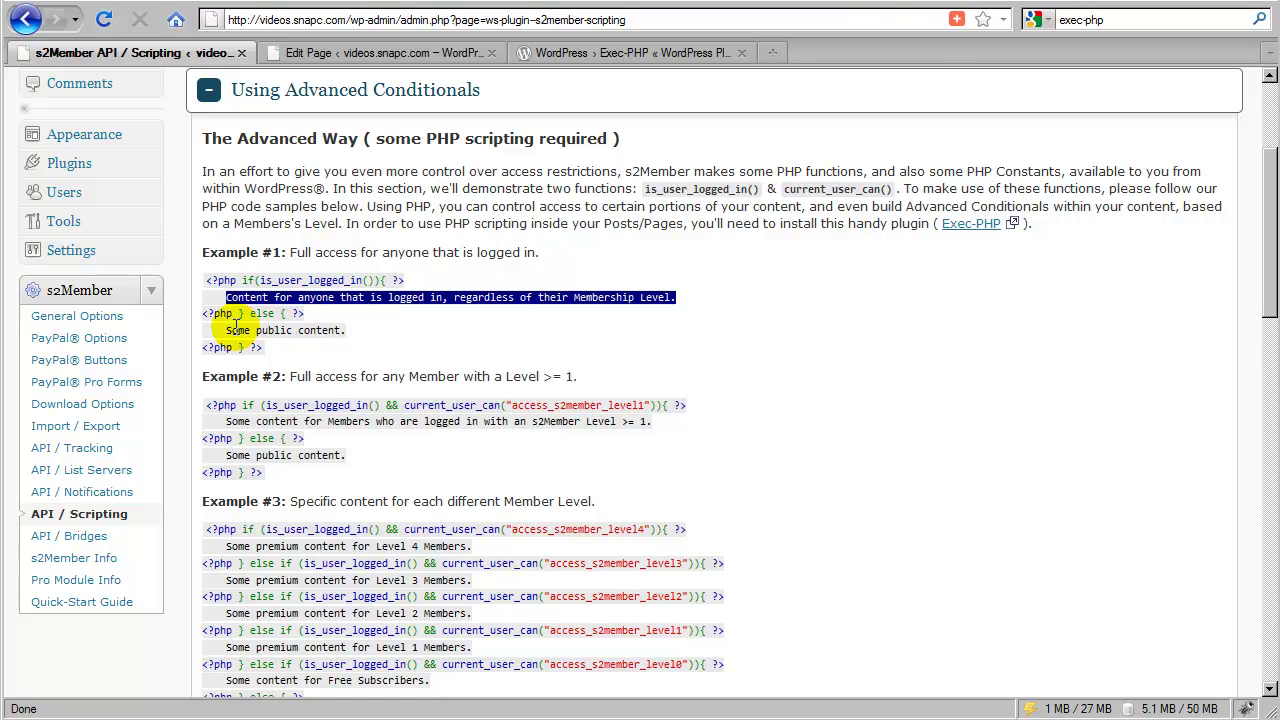
{"action": "left_click_drag", "start_coordinate": [227, 330], "coordinate": [345, 330]}
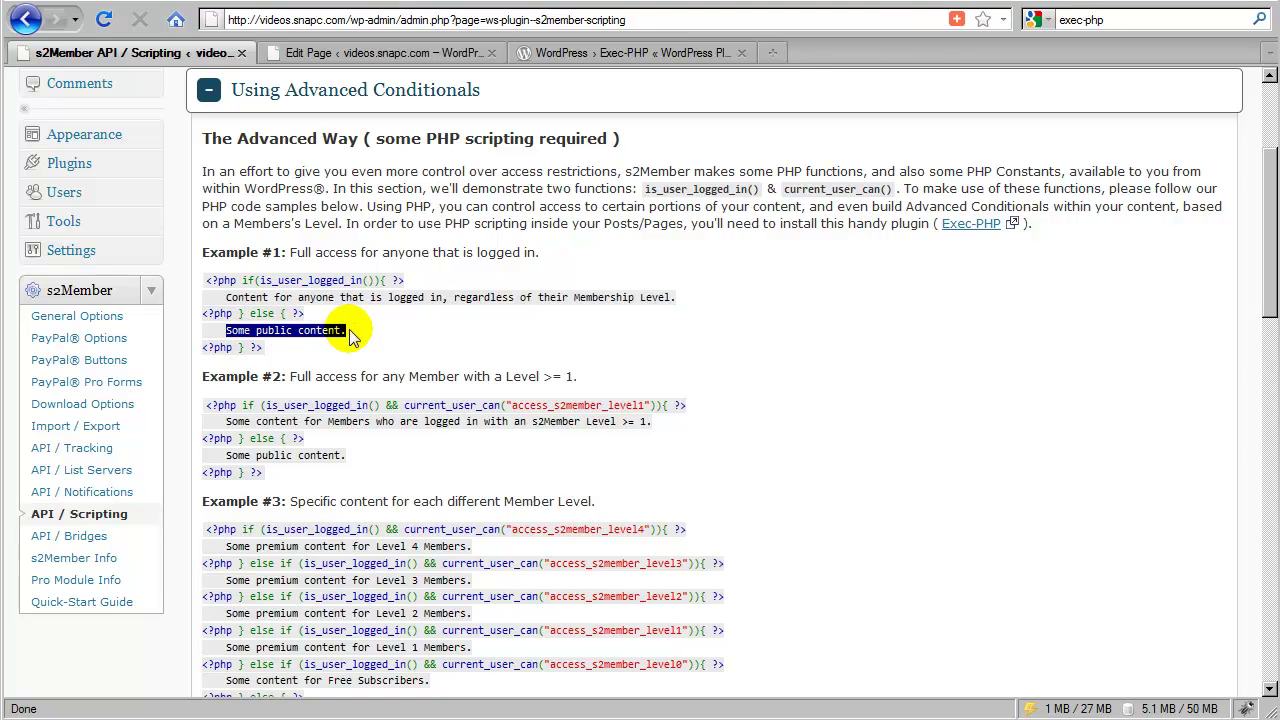
{"action": "left_click", "coordinate": [349, 334]}
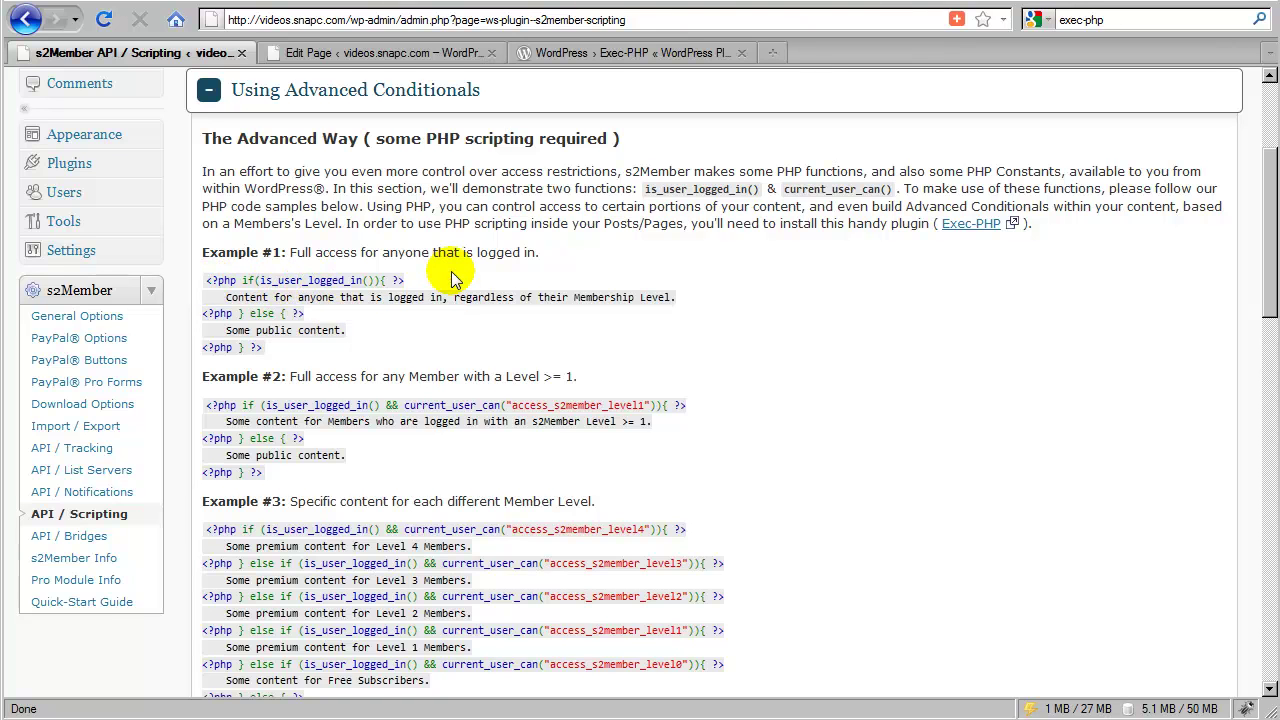
{"action": "scroll", "coordinate": [450, 278], "scroll_direction": "down", "scroll_amount": 2}
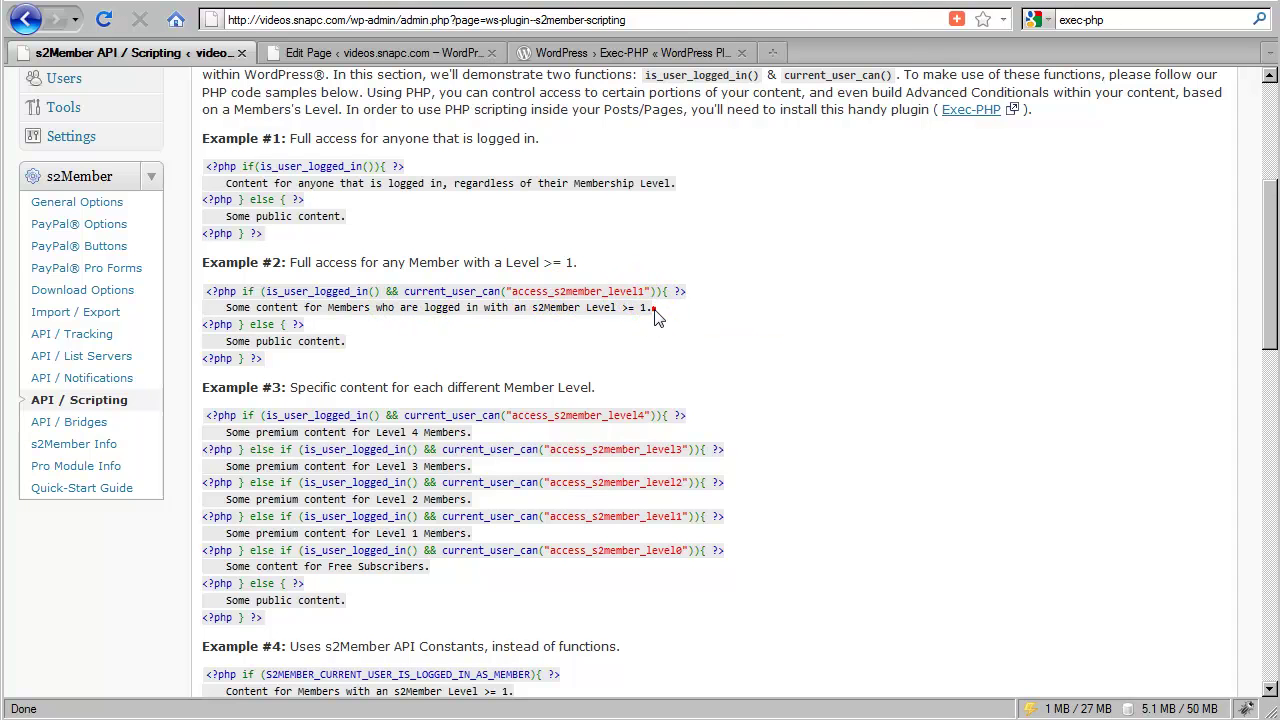
{"action": "left_click_drag", "start_coordinate": [655, 310], "coordinate": [230, 313]}
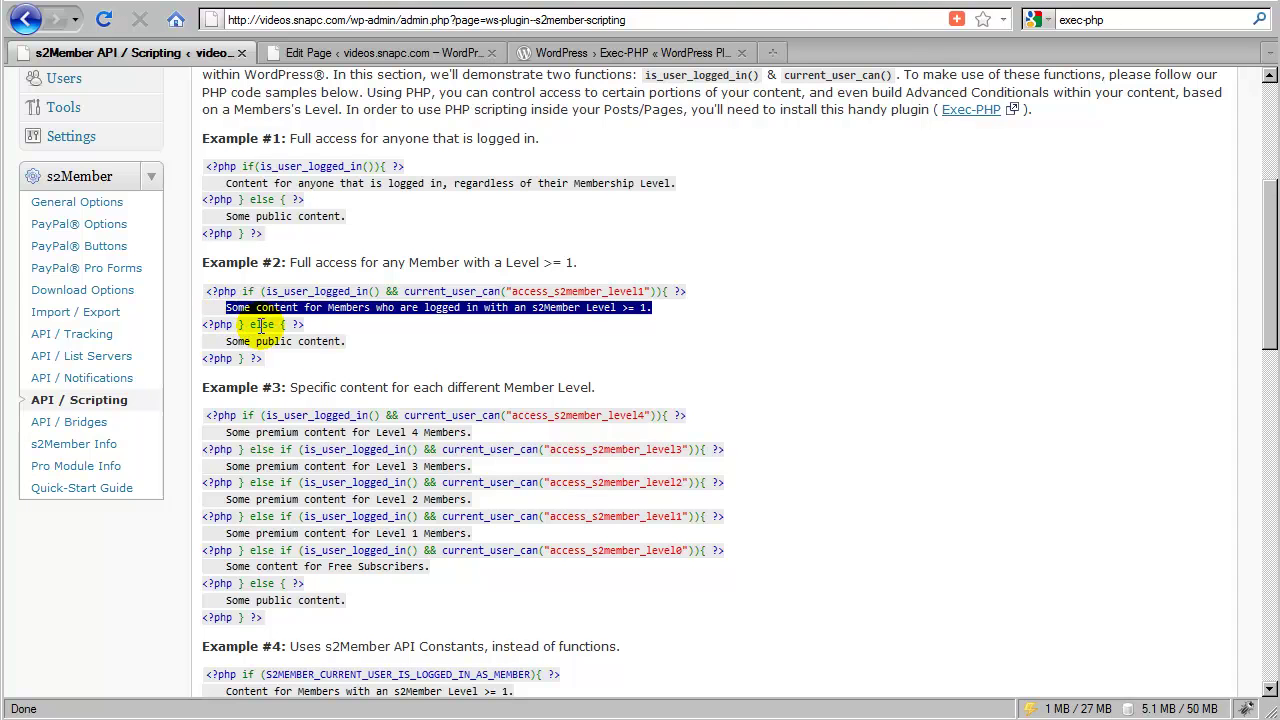
{"action": "left_click_drag", "start_coordinate": [352, 342], "coordinate": [212, 341]}
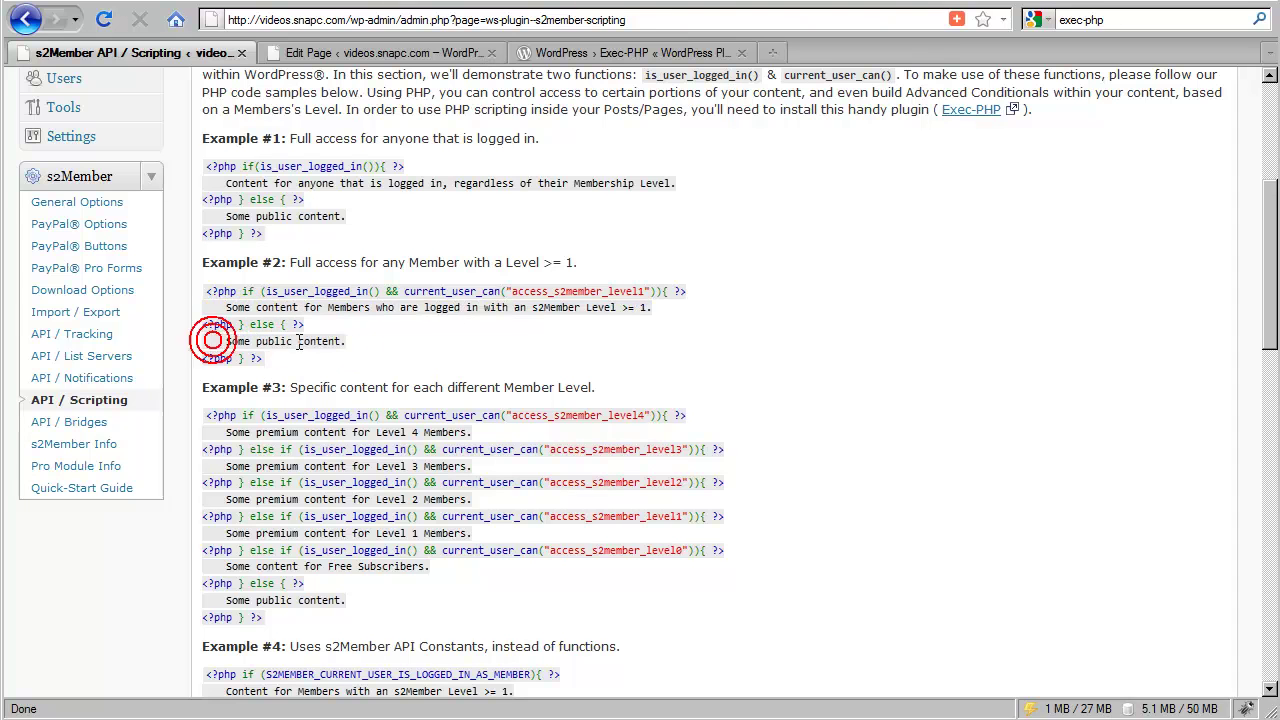
{"action": "left_click", "coordinate": [392, 341]}
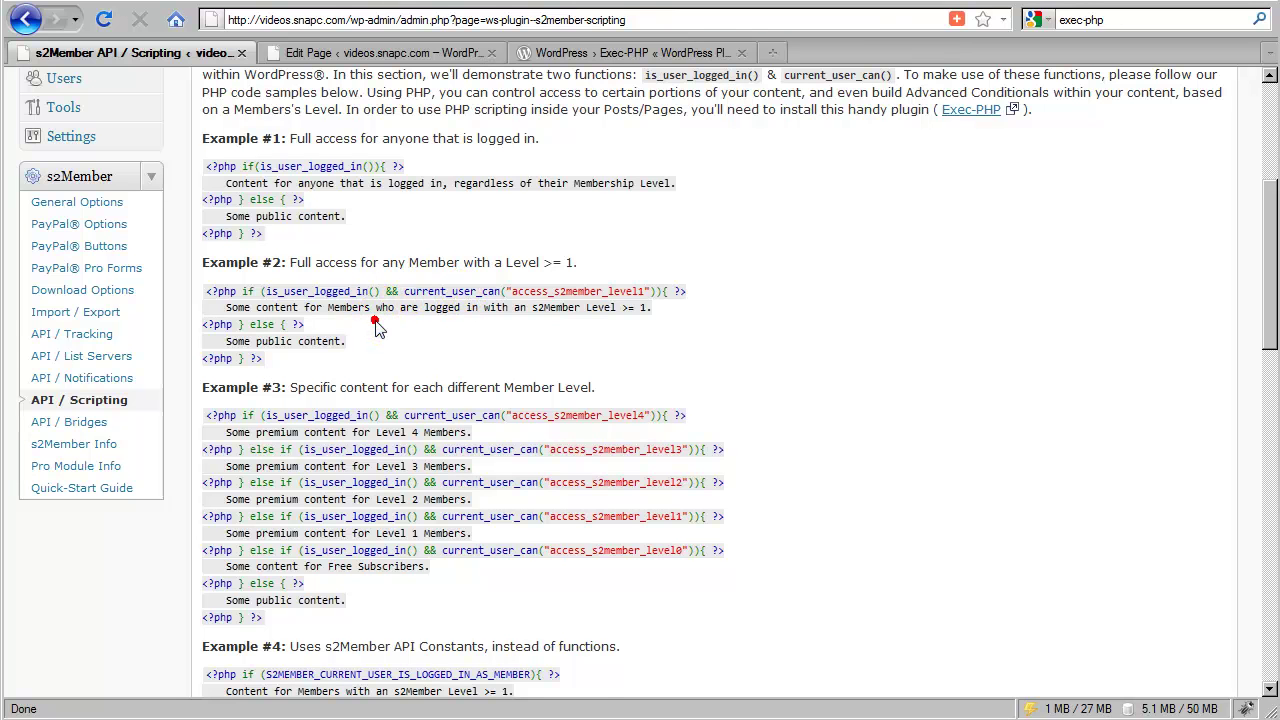
{"action": "scroll", "coordinate": [400, 316], "scroll_direction": "down", "scroll_amount": 2}
{"action": "scroll", "coordinate": [399, 316], "scroll_direction": "down", "scroll_amount": 2}
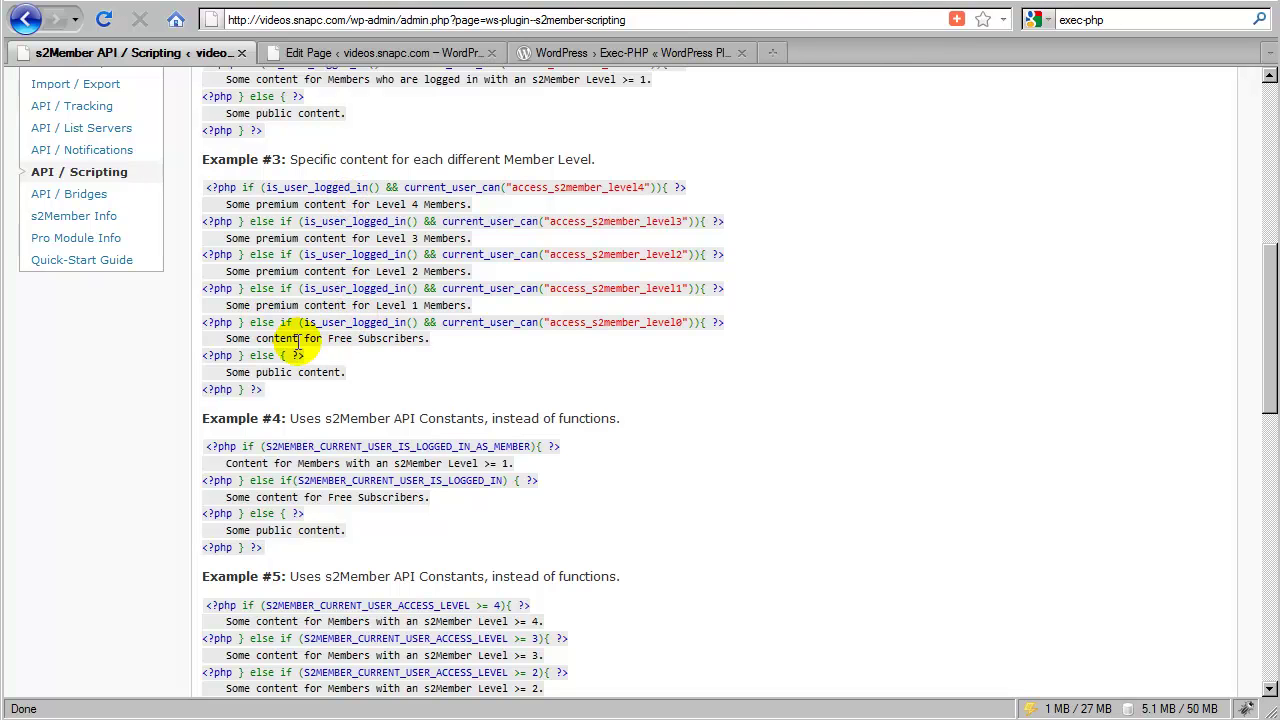
{"action": "left_click_drag", "start_coordinate": [345, 372], "coordinate": [216, 368]}
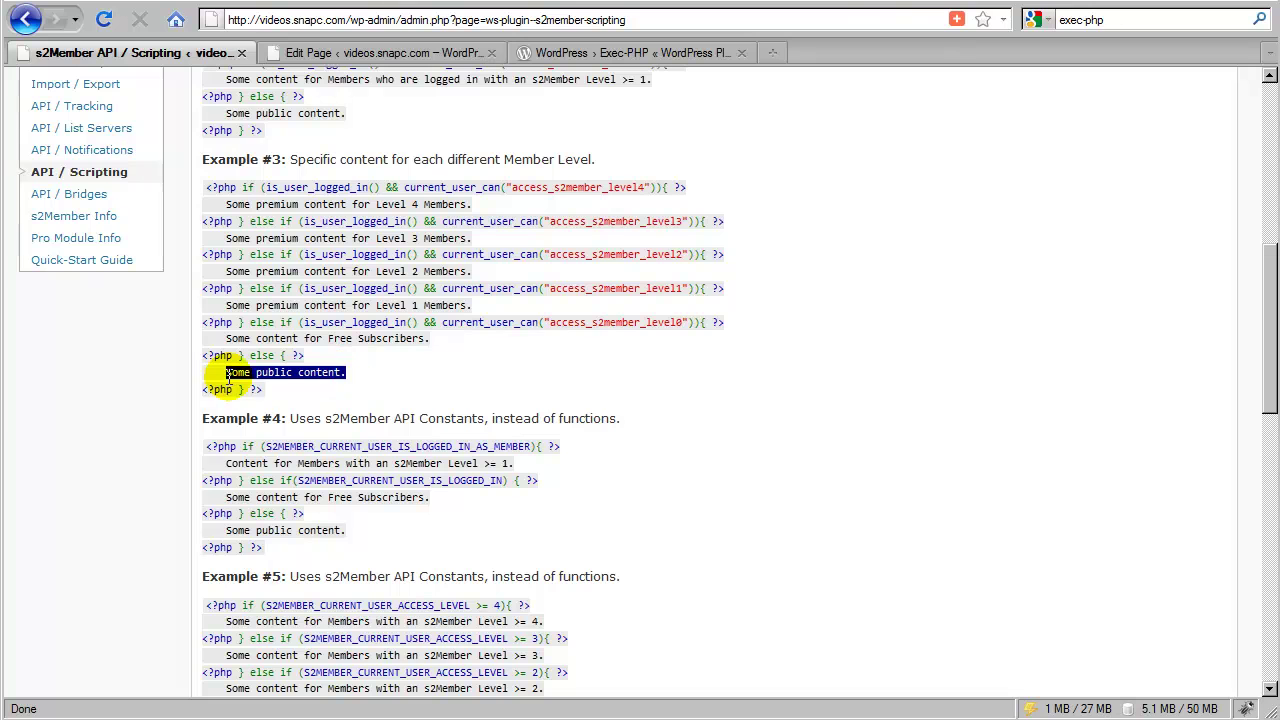
{"action": "left_click", "coordinate": [397, 365]}
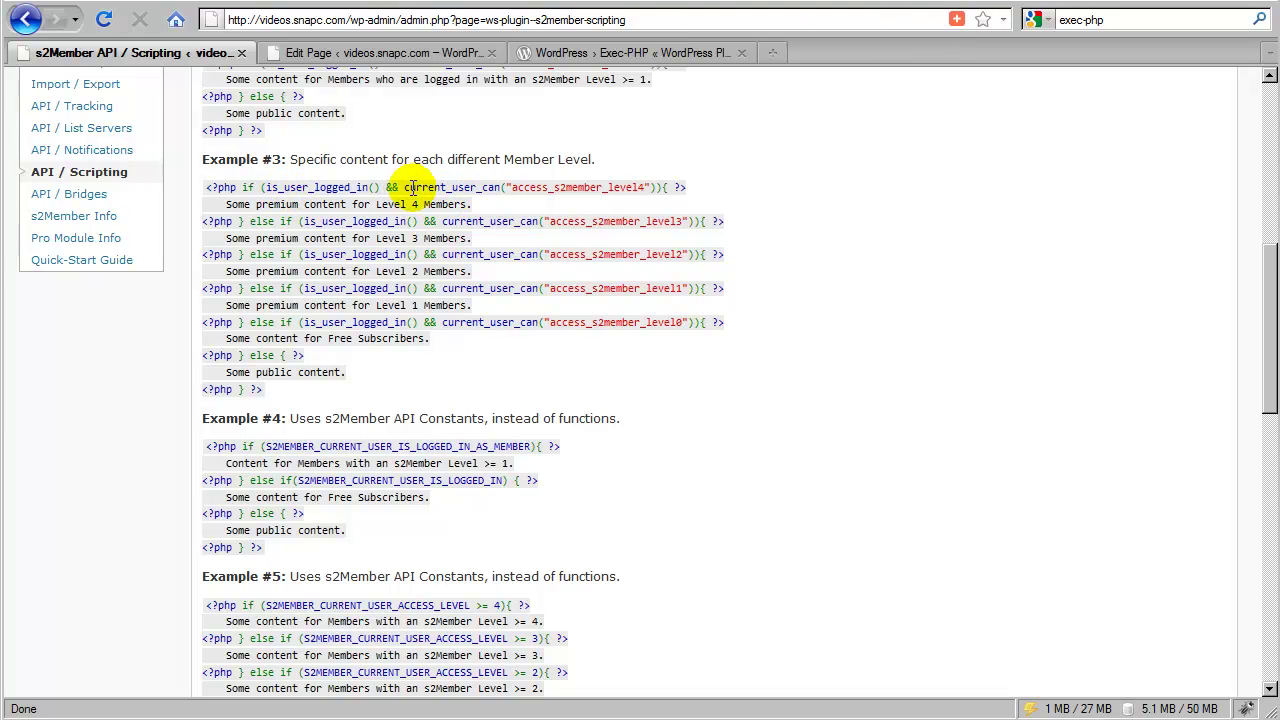
{"action": "left_click_drag", "start_coordinate": [471, 204], "coordinate": [227, 199]}
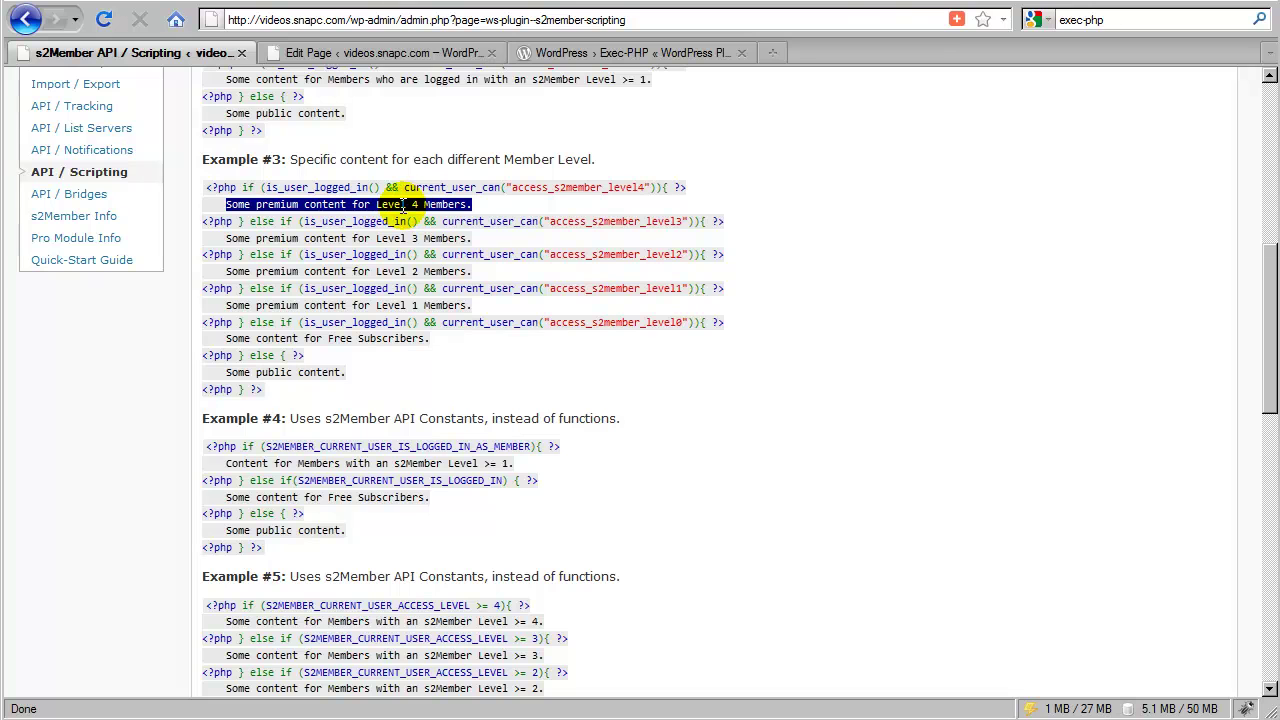
{"action": "left_click", "coordinate": [481, 214]}
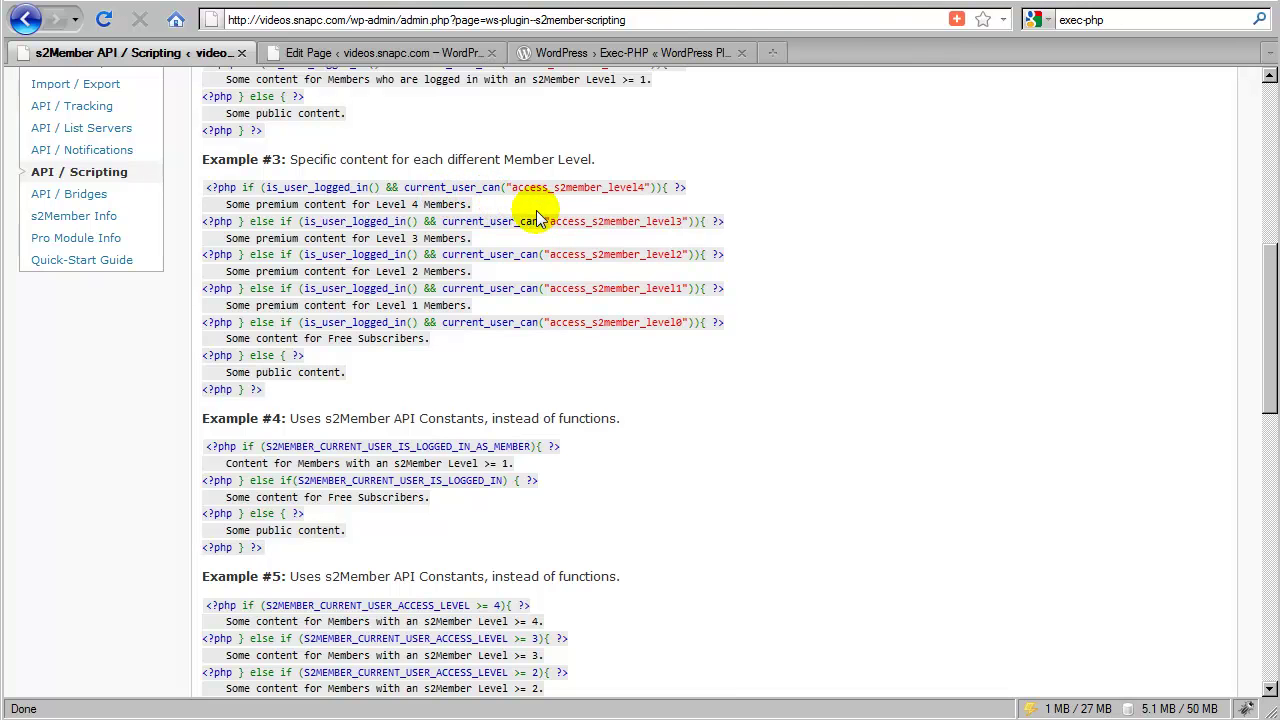
{"action": "scroll", "coordinate": [460, 304], "scroll_direction": "down", "scroll_amount": 2}
{"action": "scroll", "coordinate": [460, 304], "scroll_direction": "down", "scroll_amount": 2}
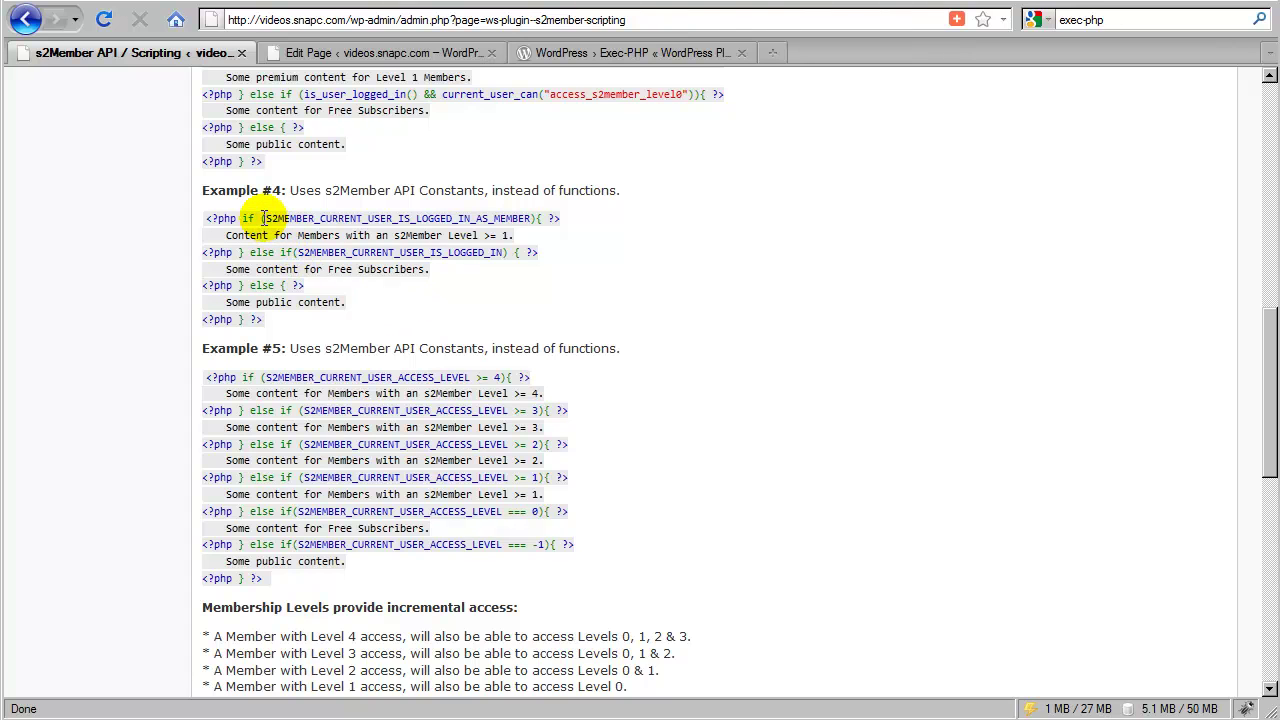
{"action": "left_click_drag", "start_coordinate": [264, 218], "coordinate": [522, 220]}
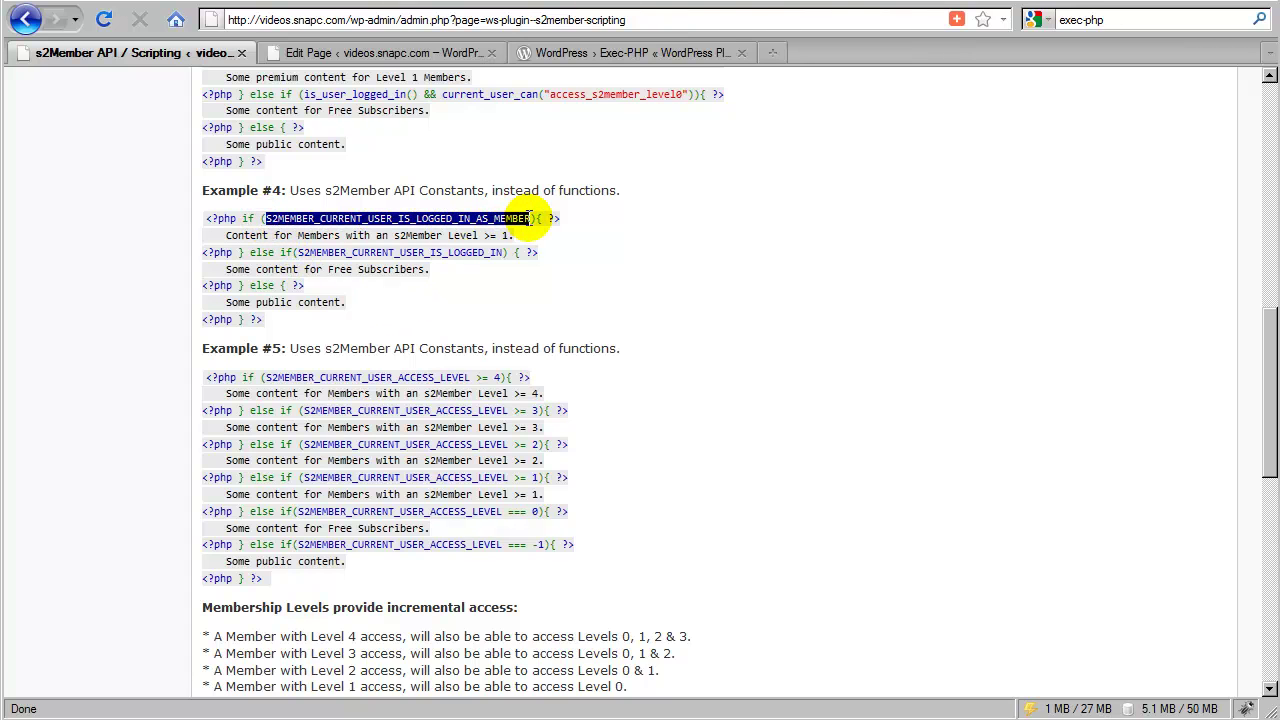
{"action": "left_click", "coordinate": [358, 240]}
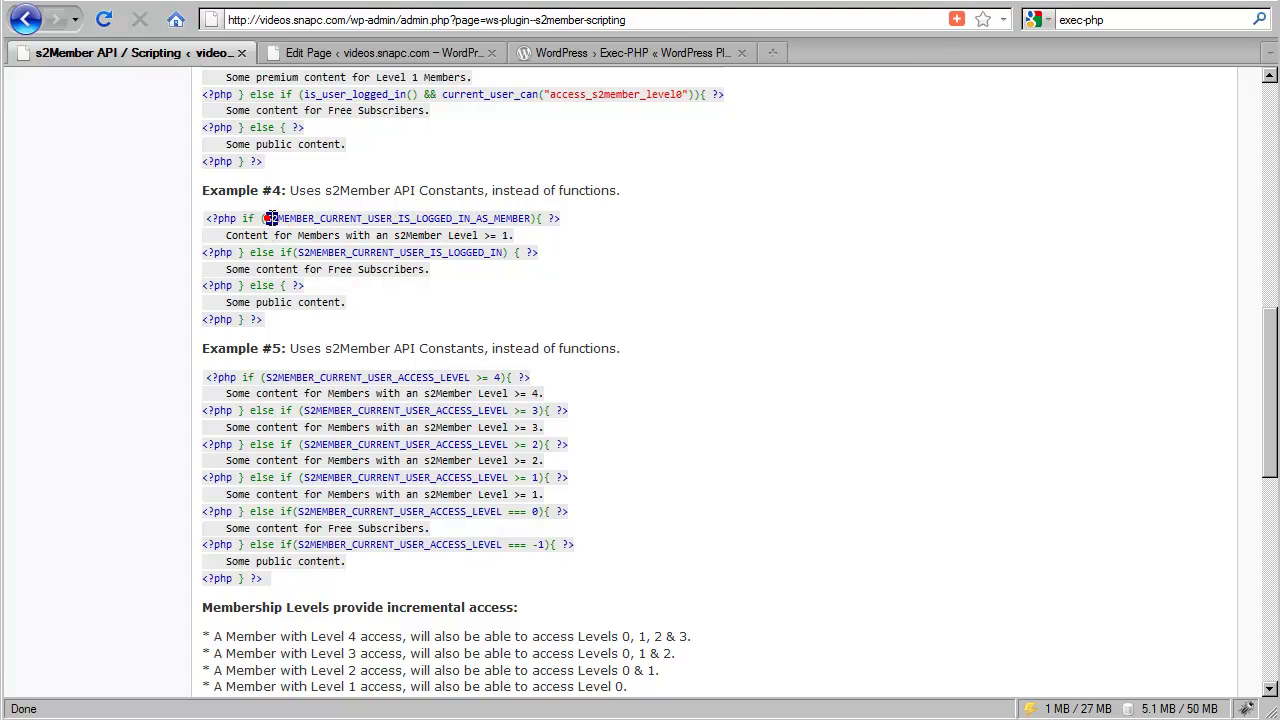
{"action": "left_click_drag", "start_coordinate": [265, 218], "coordinate": [529, 222]}
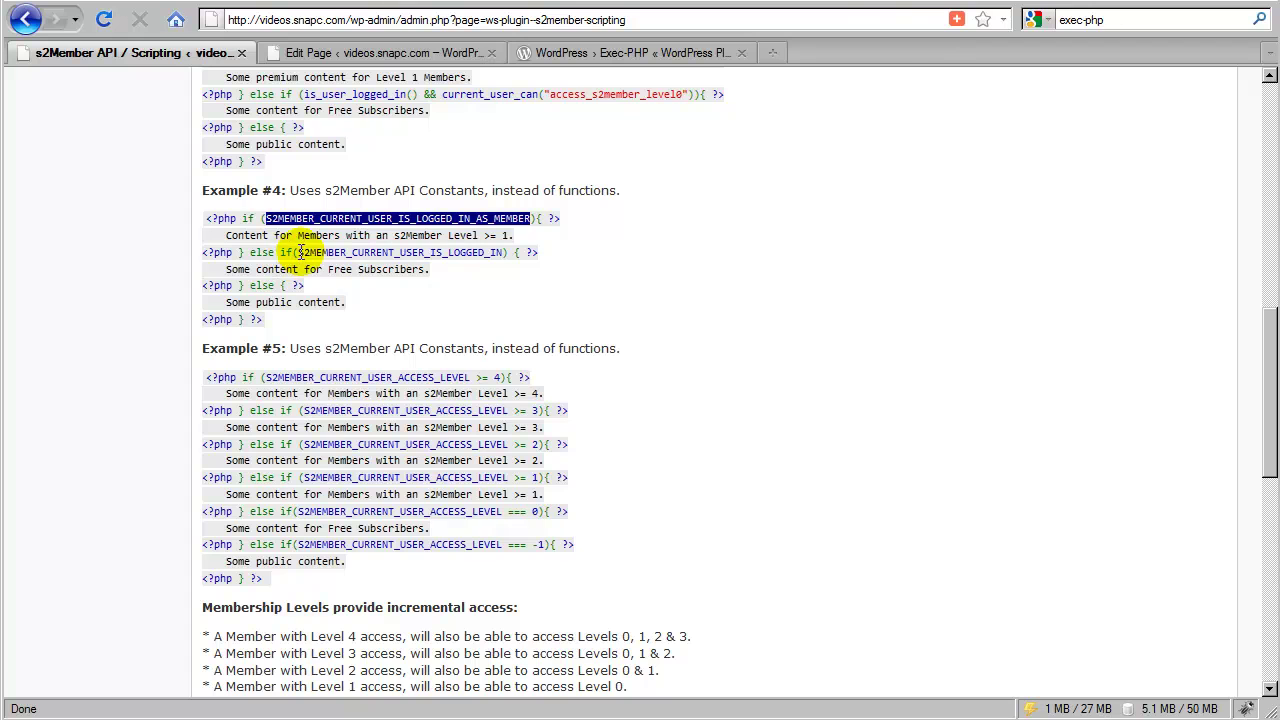
{"action": "left_click_drag", "start_coordinate": [298, 252], "coordinate": [492, 247]}
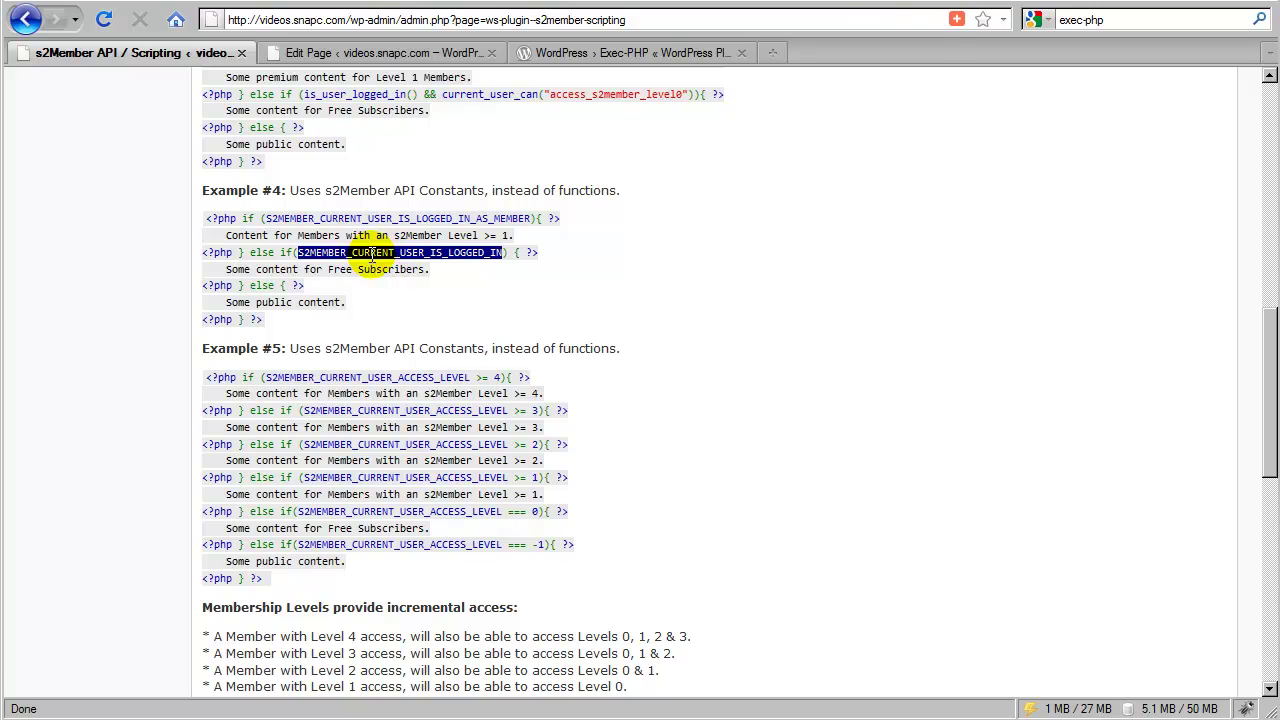
{"action": "left_click", "coordinate": [357, 285]}
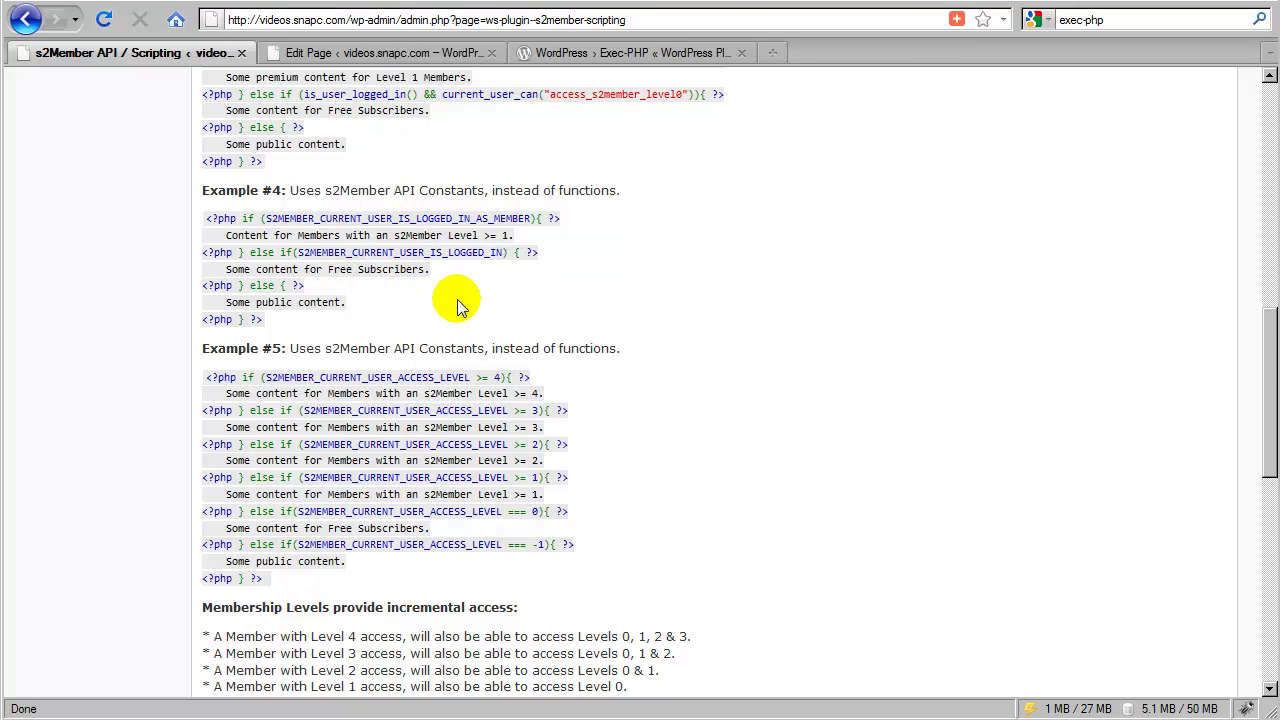
{"action": "scroll", "coordinate": [457, 300], "scroll_direction": "down", "scroll_amount": 5}
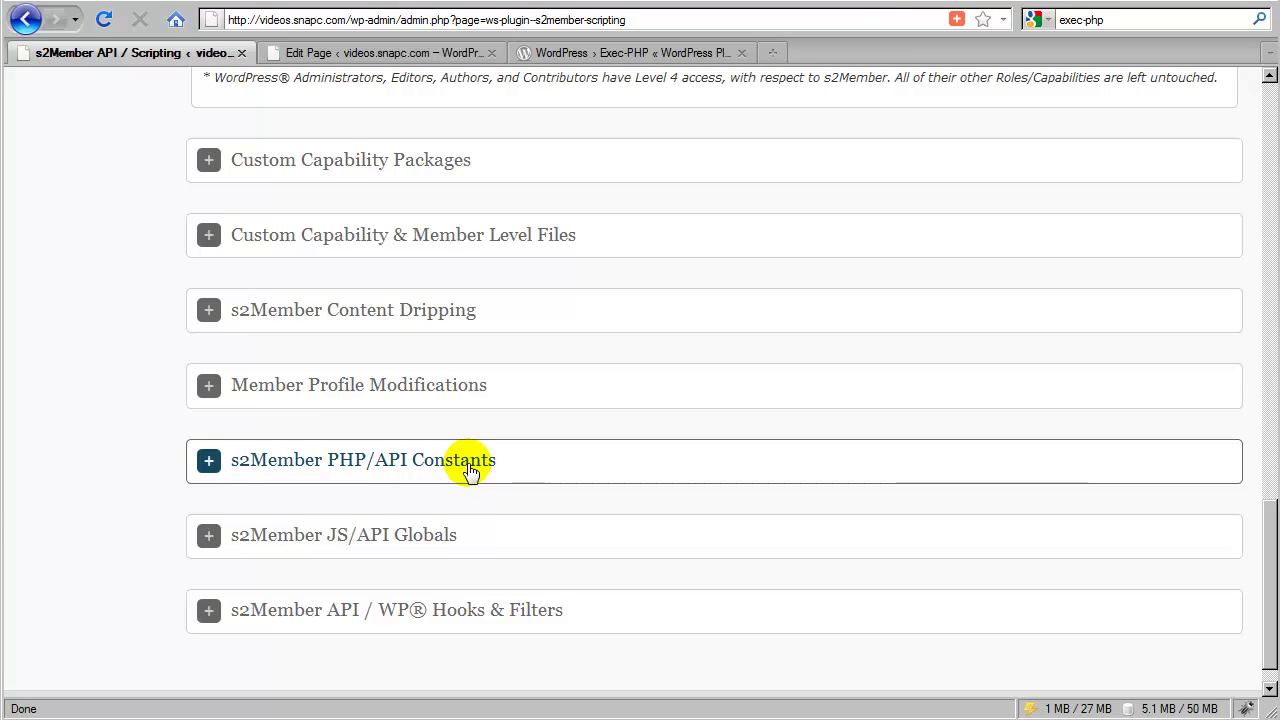
{"action": "scroll", "coordinate": [455, 462], "scroll_direction": "up", "scroll_amount": 8}
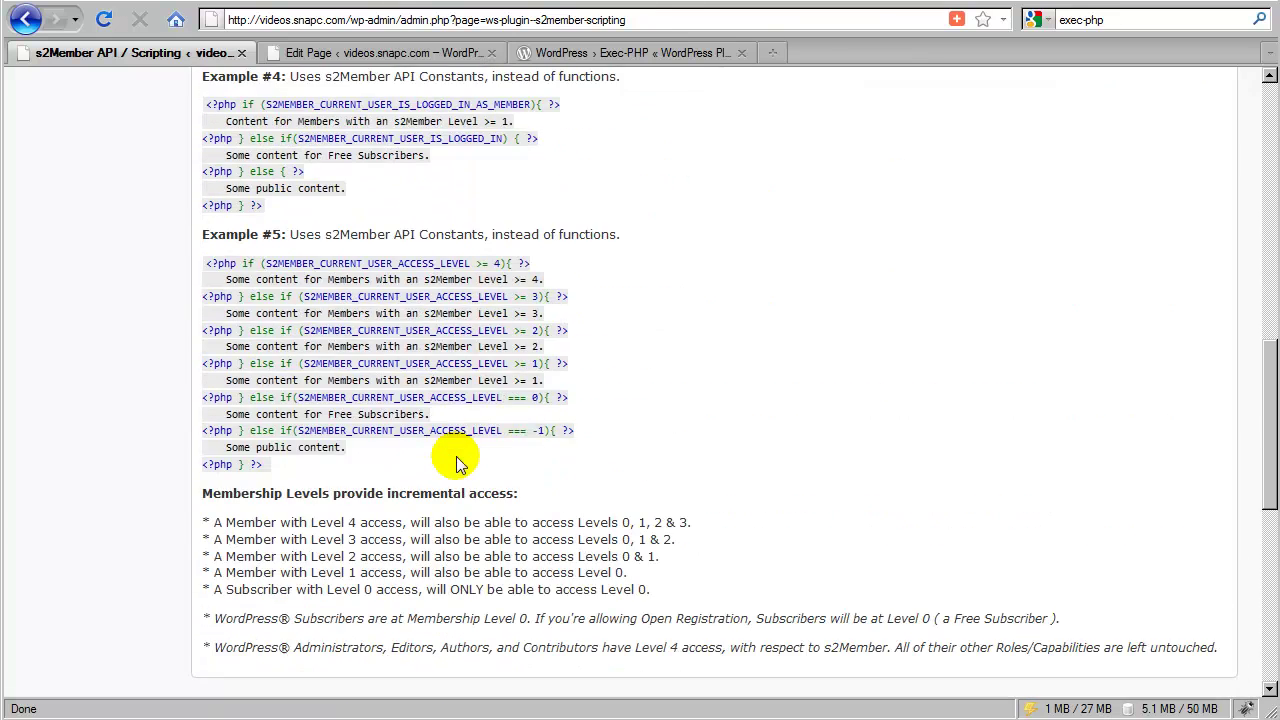
{"action": "scroll", "coordinate": [455, 460], "scroll_direction": "up", "scroll_amount": 4}
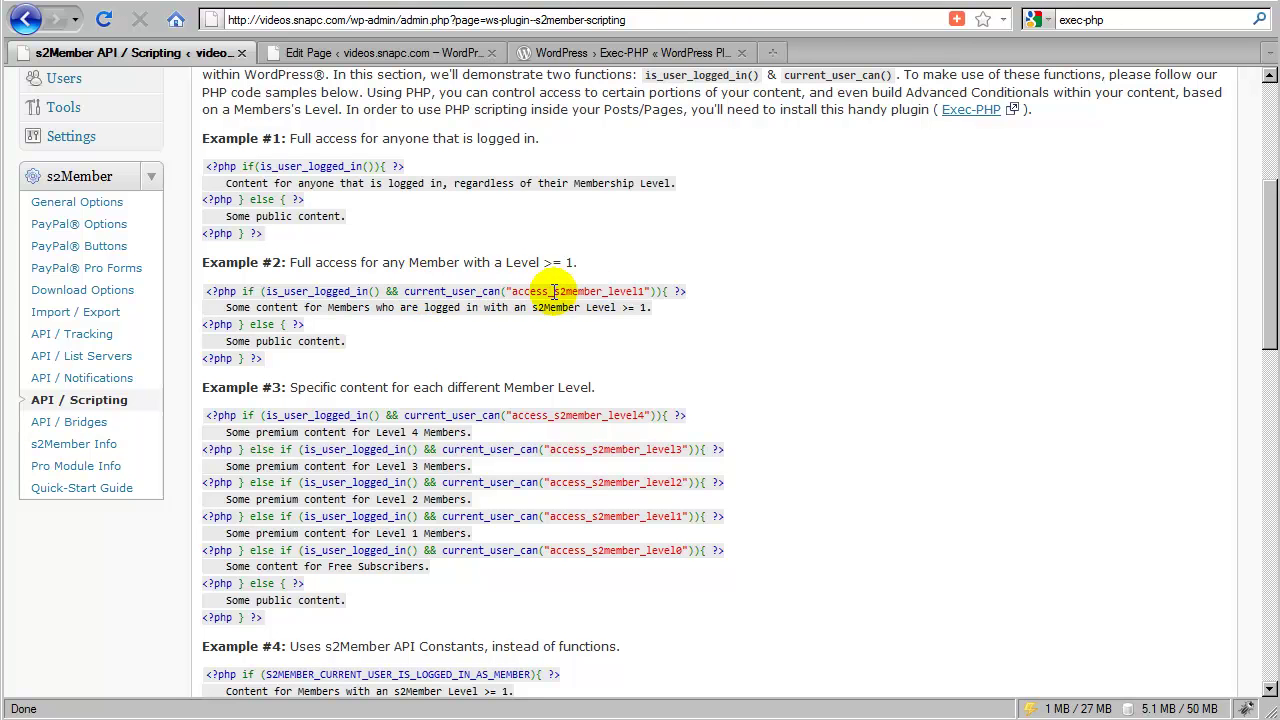
{"action": "scroll", "coordinate": [538, 388], "scroll_direction": "down", "scroll_amount": 2}
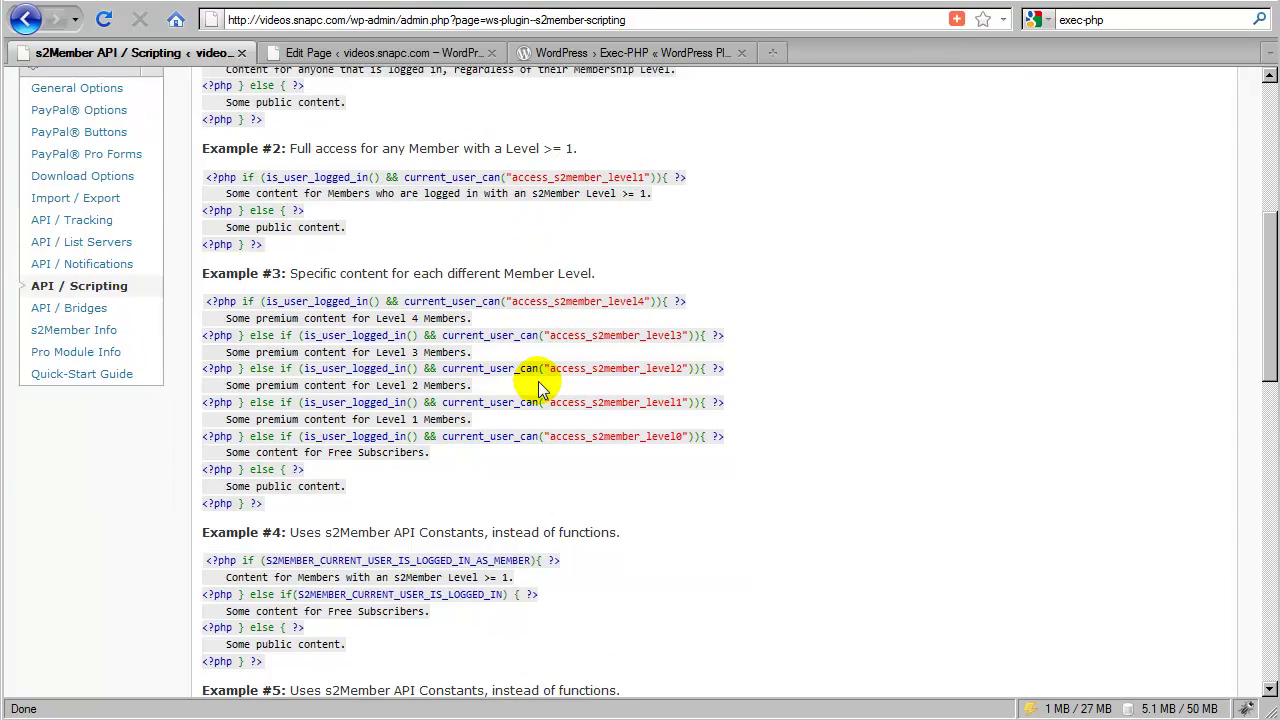
{"action": "scroll", "coordinate": [538, 388], "scroll_direction": "down", "scroll_amount": 10}
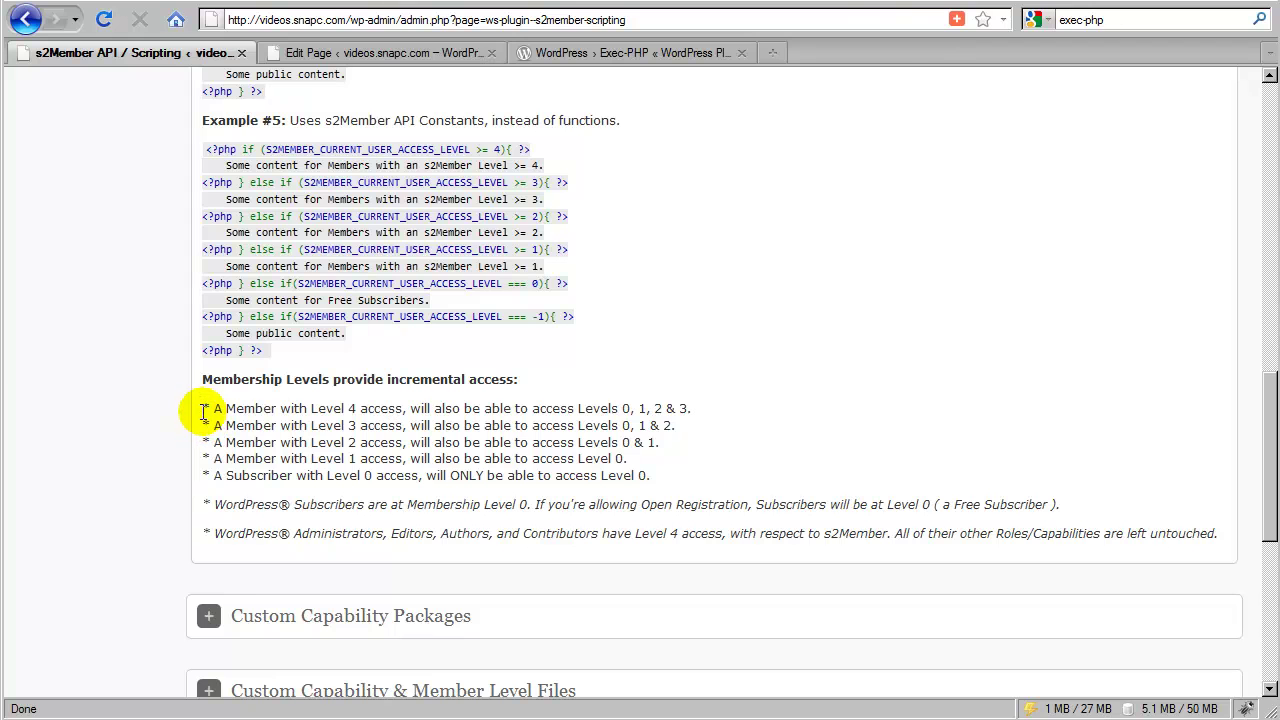
{"action": "left_click_drag", "start_coordinate": [204, 408], "coordinate": [698, 420]}
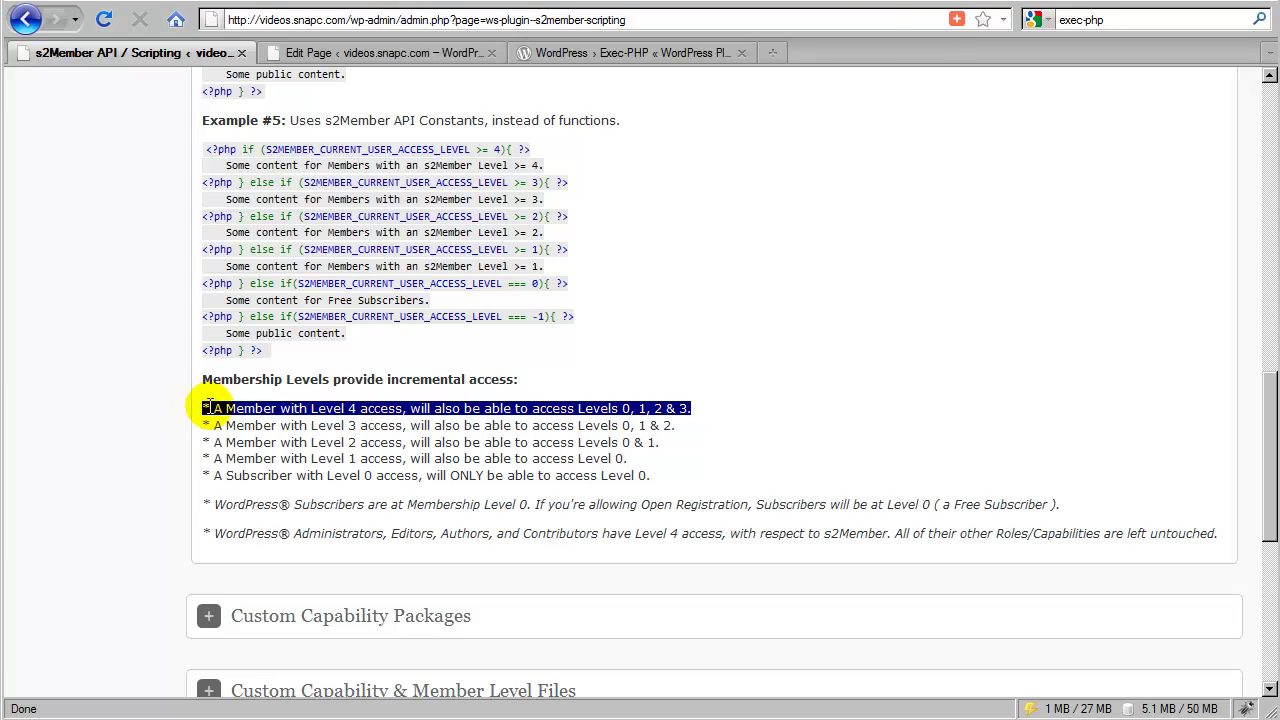
{"action": "left_click_drag", "start_coordinate": [203, 408], "coordinate": [673, 480]}
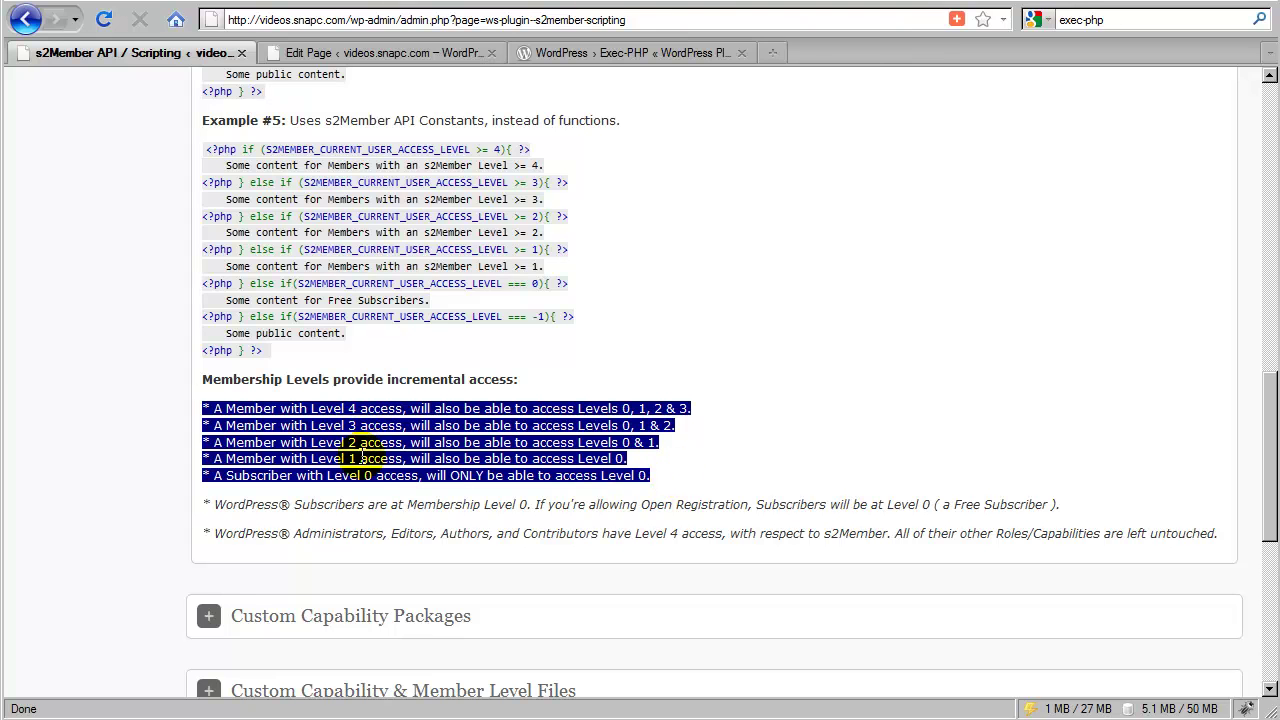
{"action": "left_click", "coordinate": [202, 456]}
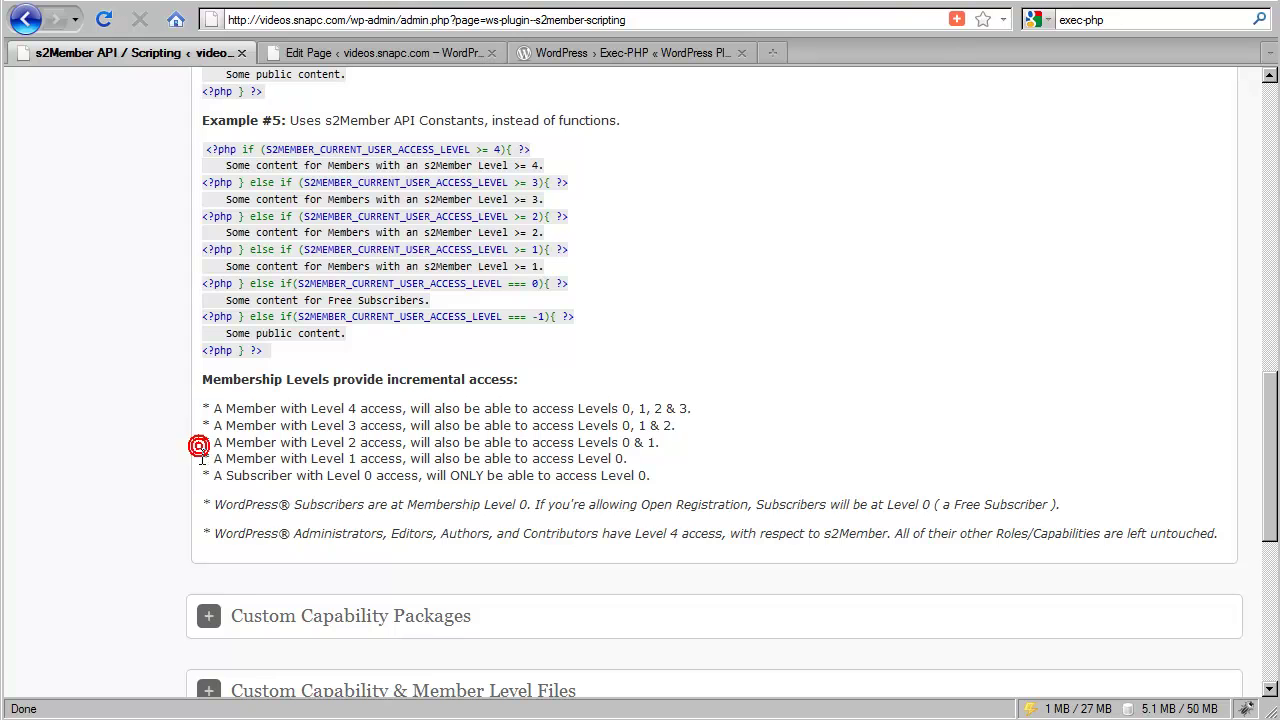
{"action": "left_click_drag", "start_coordinate": [202, 458], "coordinate": [645, 476]}
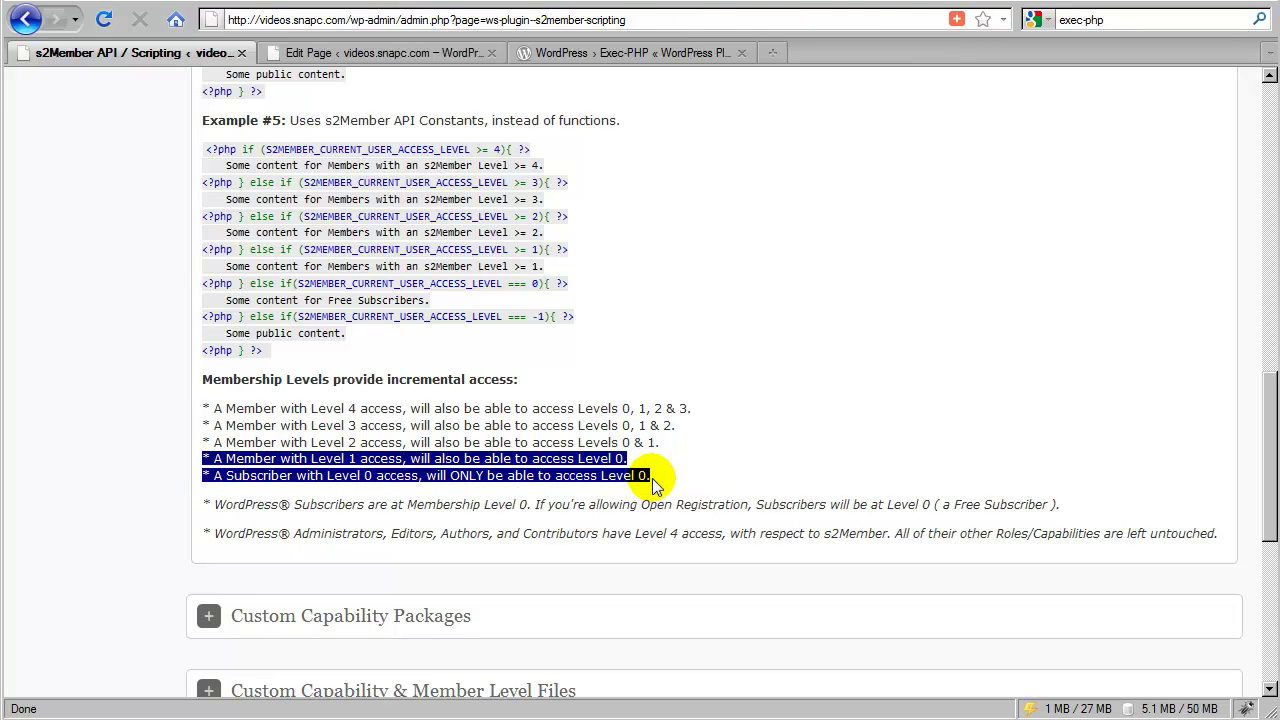
{"action": "left_click", "coordinate": [661, 475]}
{"action": "scroll", "coordinate": [587, 456], "scroll_direction": "up", "scroll_amount": 6}
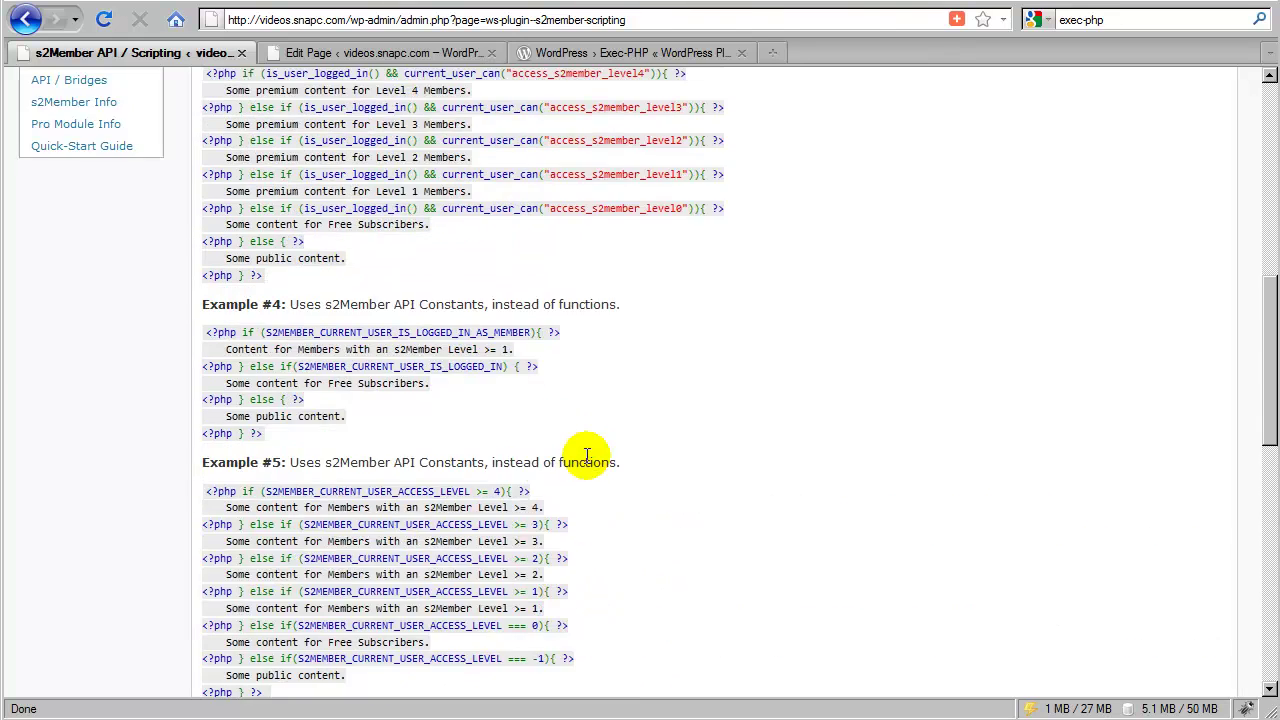
{"action": "scroll", "coordinate": [587, 456], "scroll_direction": "up", "scroll_amount": 3}
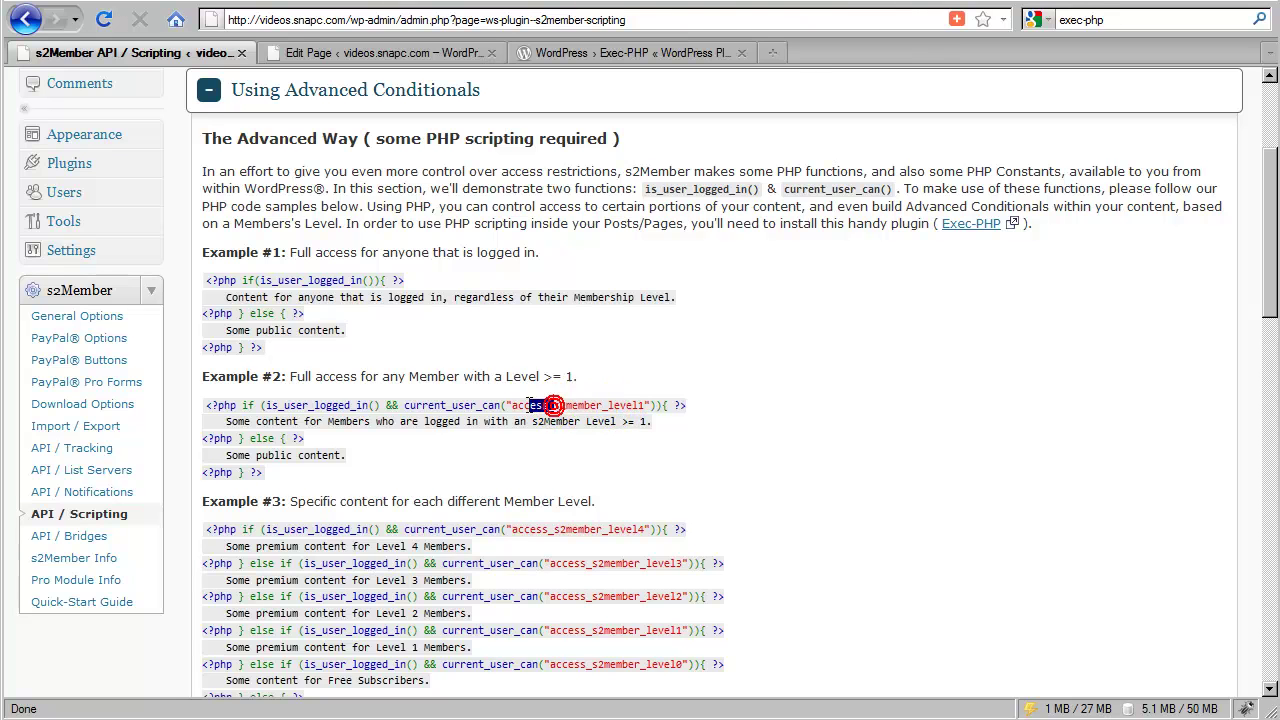
{"action": "left_click_drag", "start_coordinate": [553, 405], "coordinate": [512, 406]}
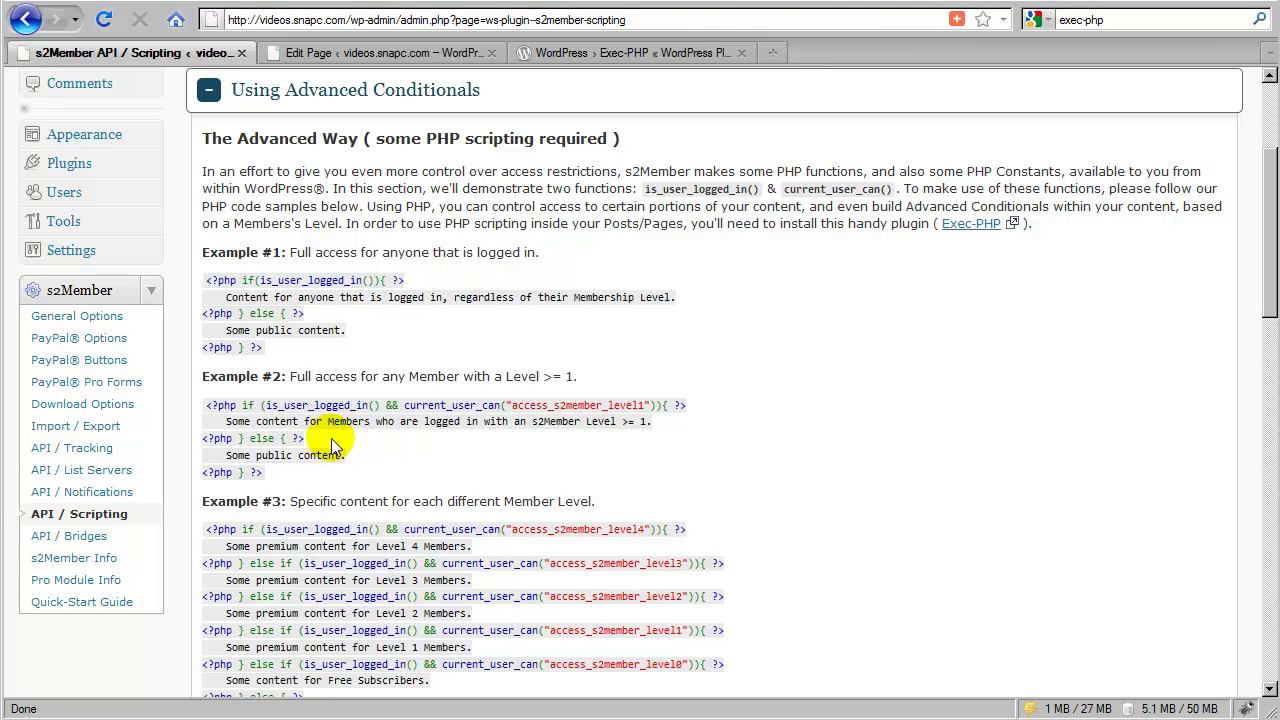
{"action": "scroll", "coordinate": [410, 448], "scroll_direction": "down", "scroll_amount": 2}
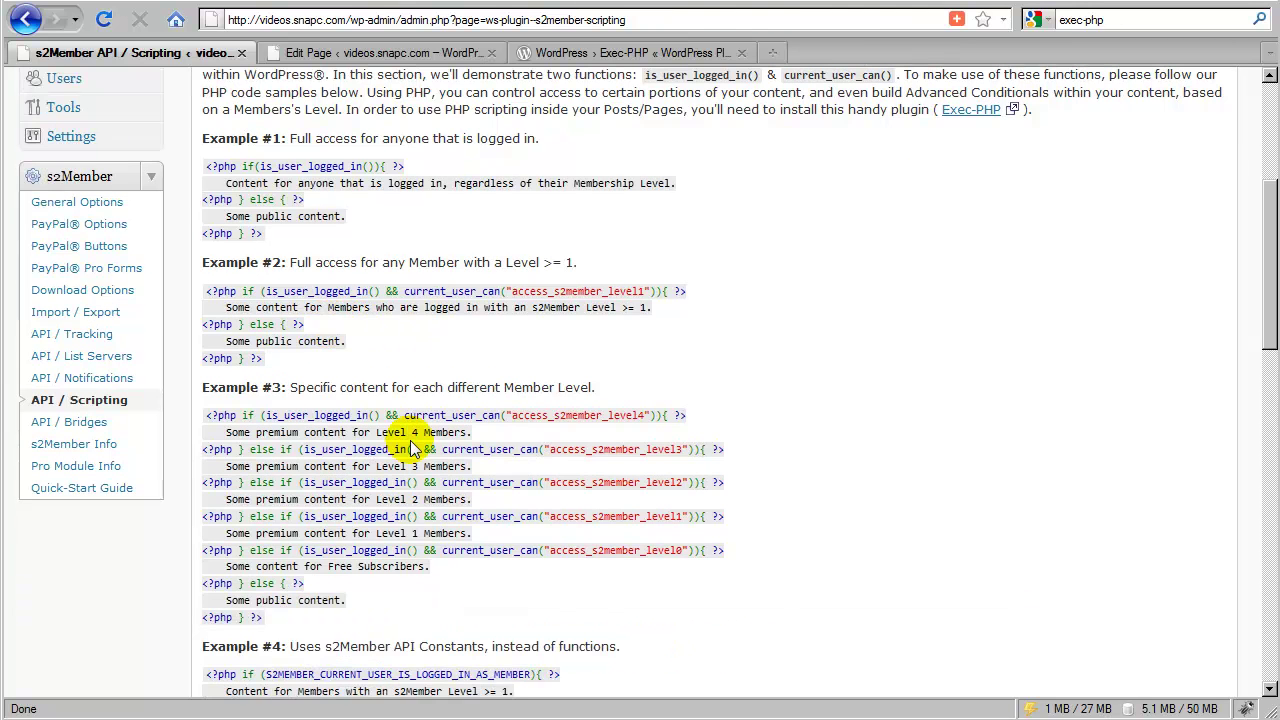
{"action": "scroll", "coordinate": [415, 448], "scroll_direction": "down", "scroll_amount": 2}
{"action": "scroll", "coordinate": [480, 448], "scroll_direction": "down", "scroll_amount": 2}
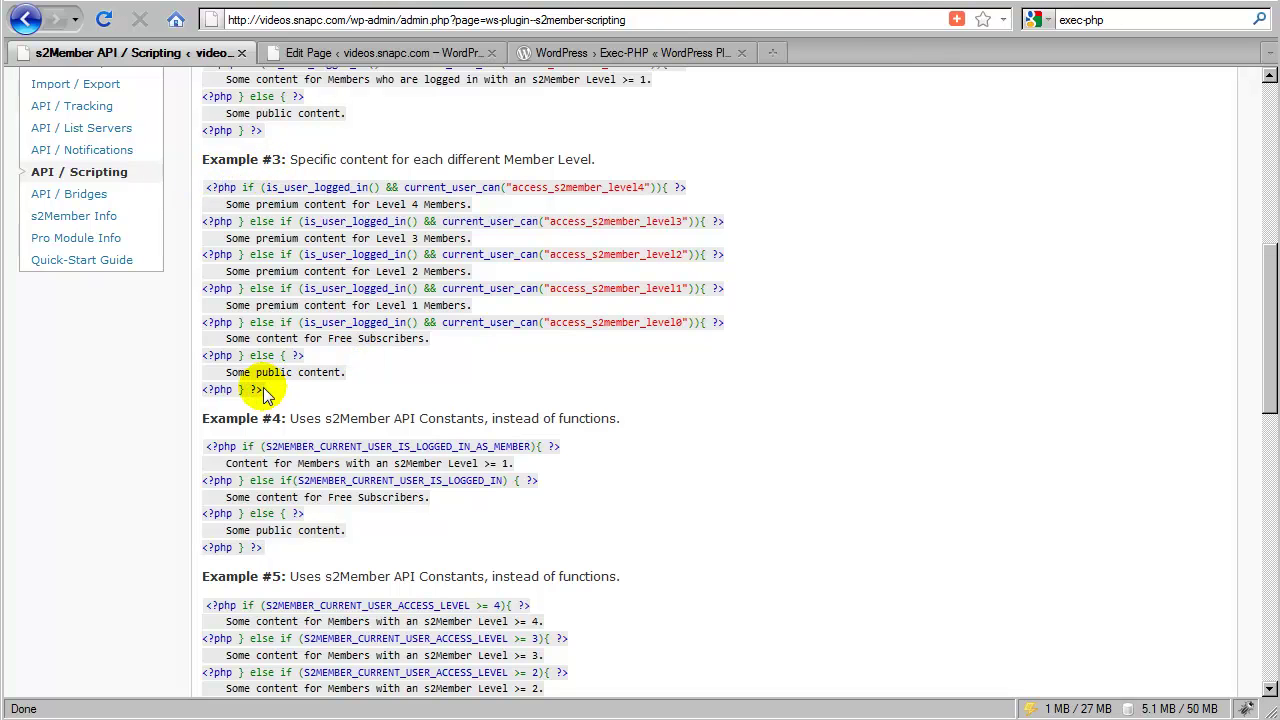
{"action": "left_click_drag", "start_coordinate": [262, 390], "coordinate": [214, 208]}
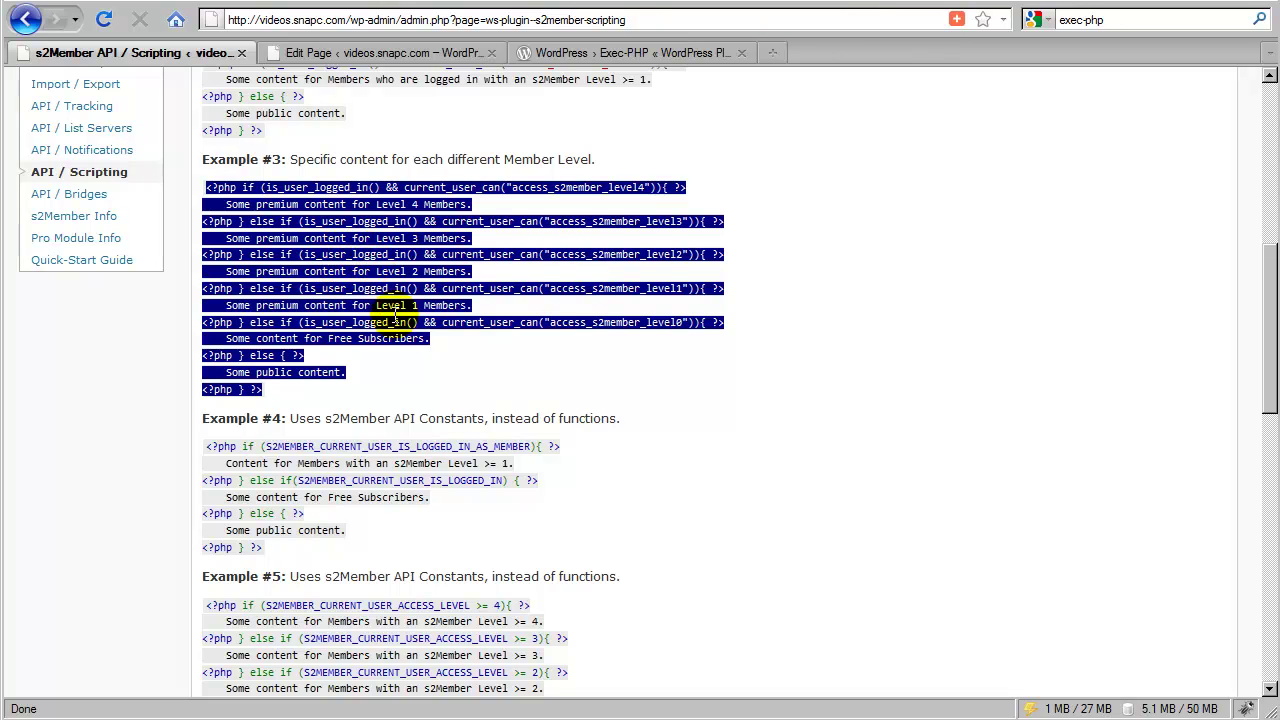
{"action": "left_click", "coordinate": [388, 356]}
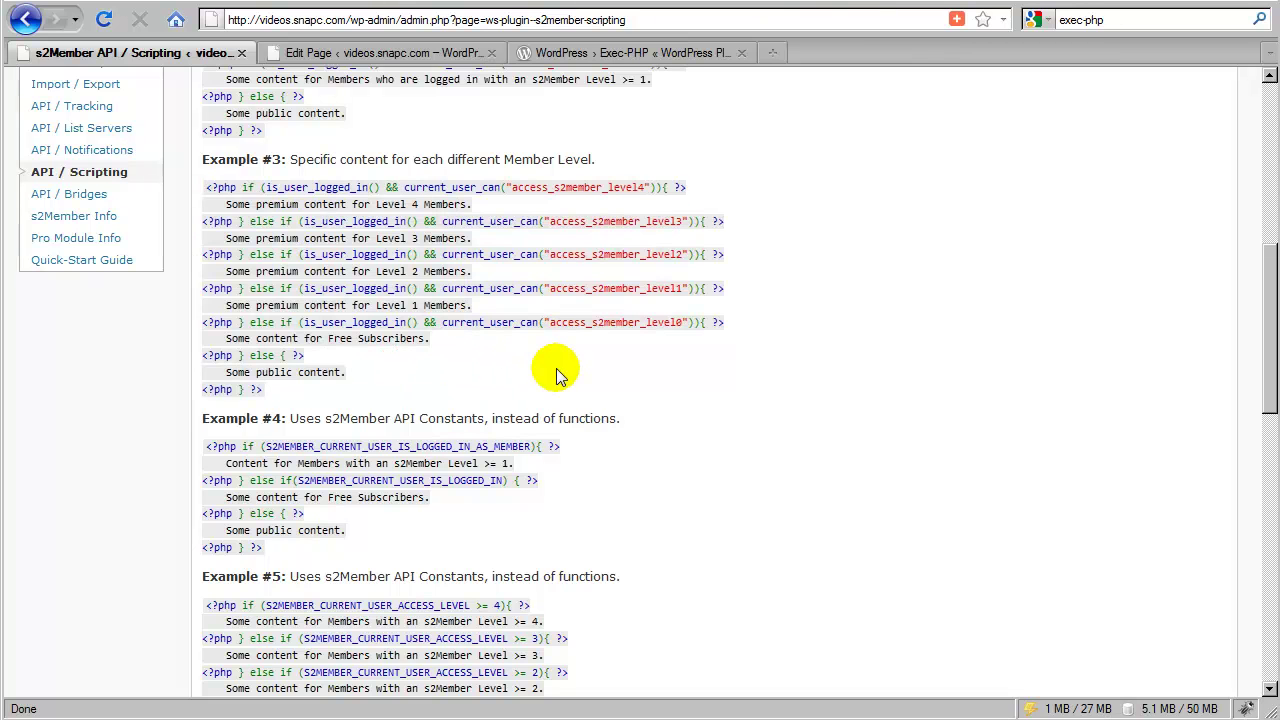